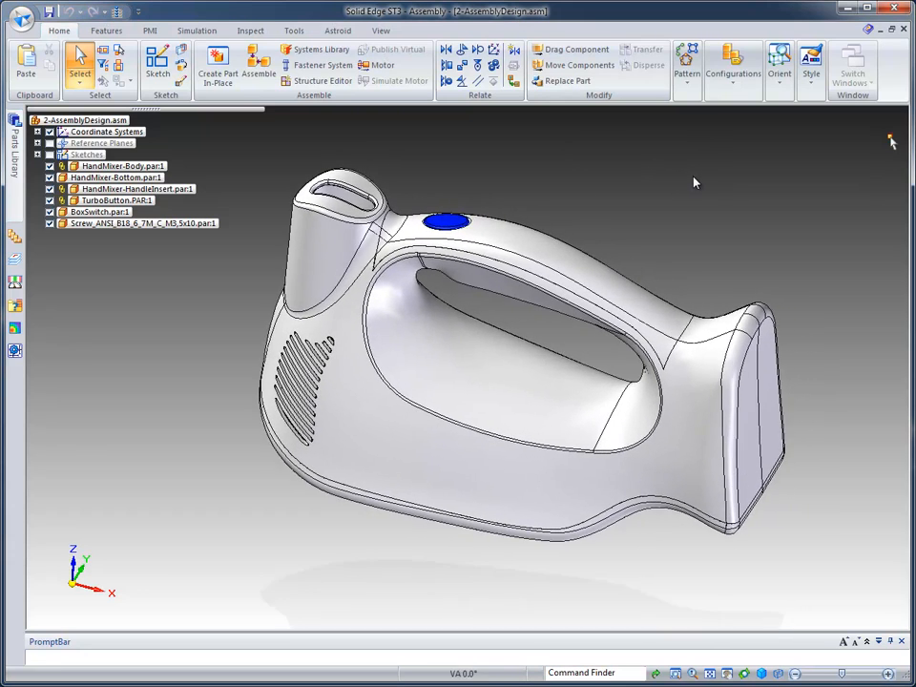
# Apply the 1-Body Only display configuration to the hand mixer assembly
pyautogui.click(733, 63)
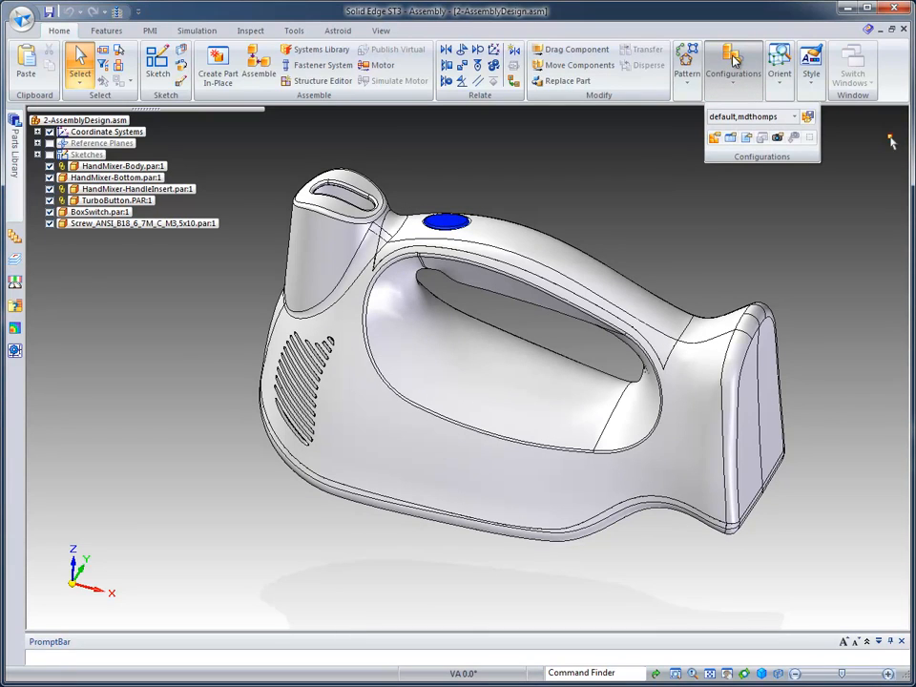
pyautogui.click(794, 116)
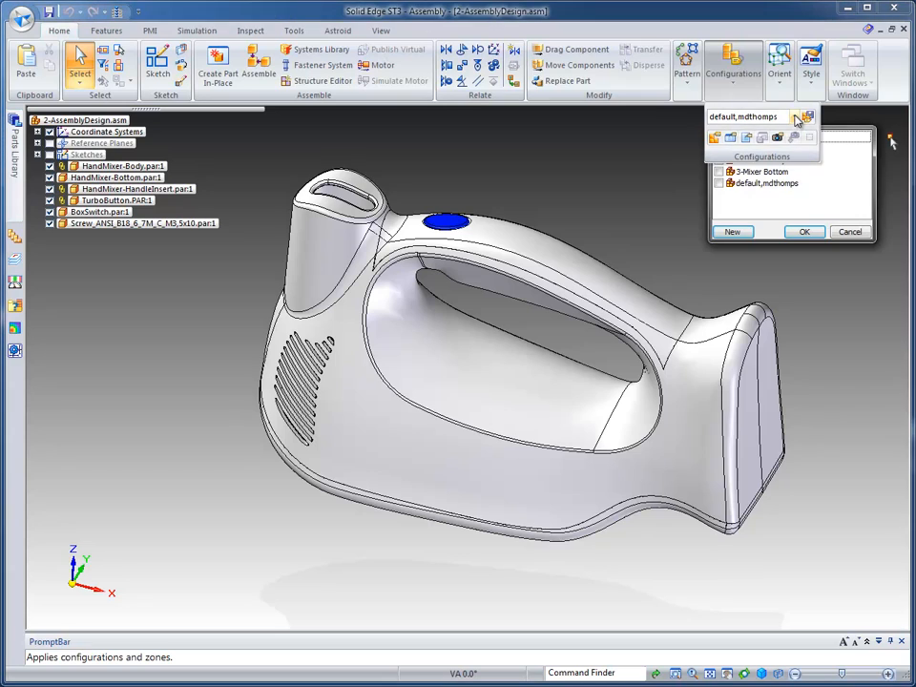
pyautogui.click(843, 142)
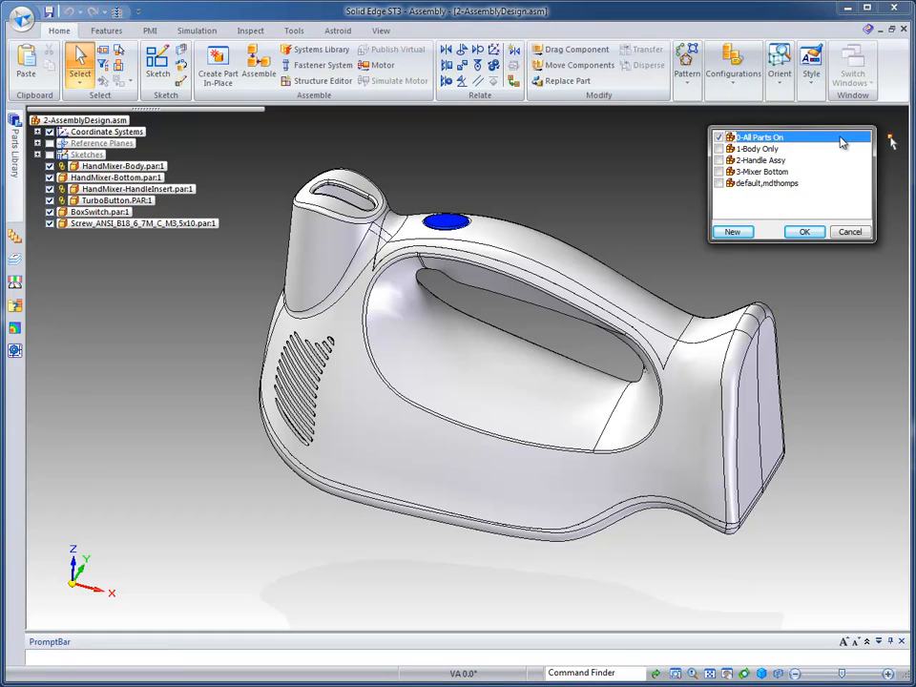
pyautogui.click(754, 150)
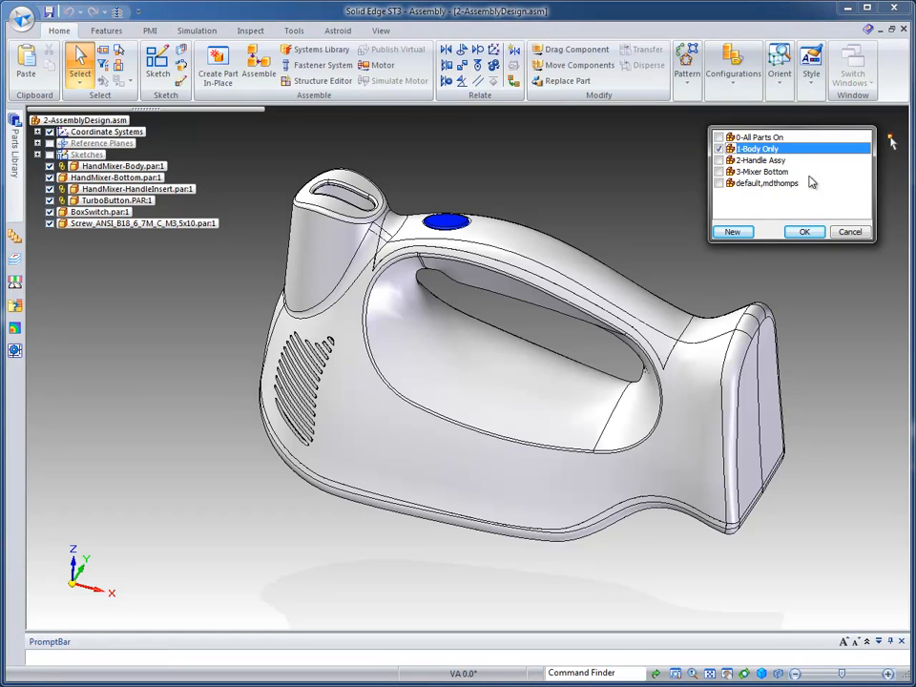
pyautogui.click(802, 234)
pyautogui.moveTo(806, 218); pyautogui.dragTo(736, 99, button='middle')
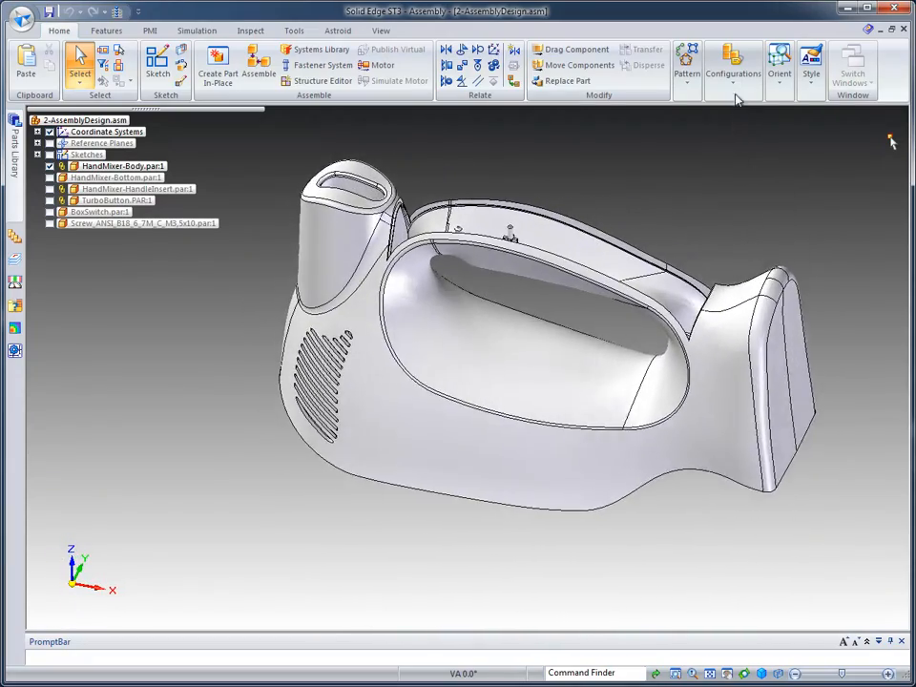
# Apply the 2-Handle Assy and 3-Mixer Bottom display configurations together
pyautogui.click(734, 63)
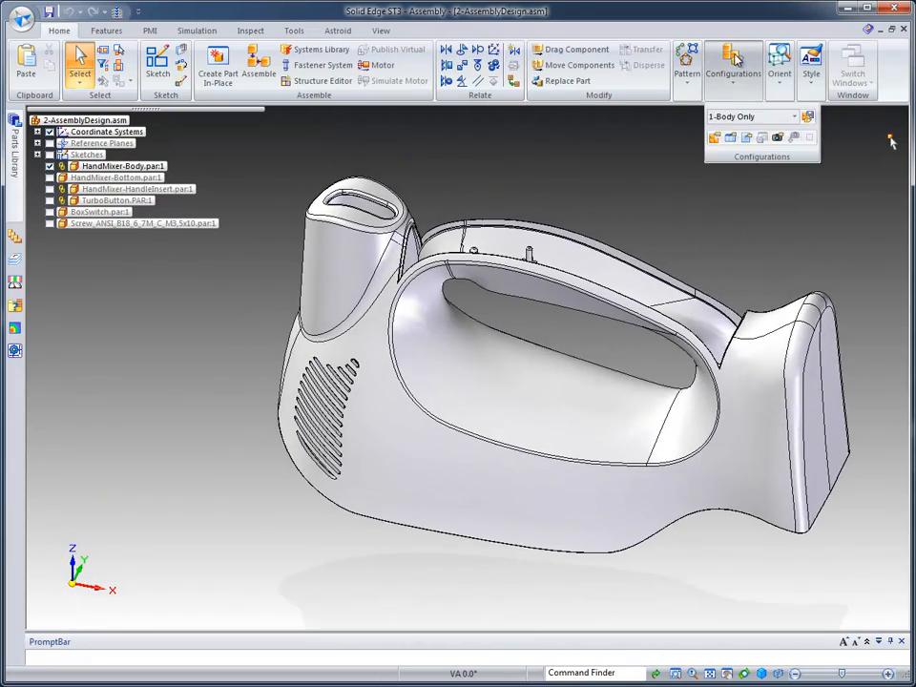
pyautogui.click(796, 118)
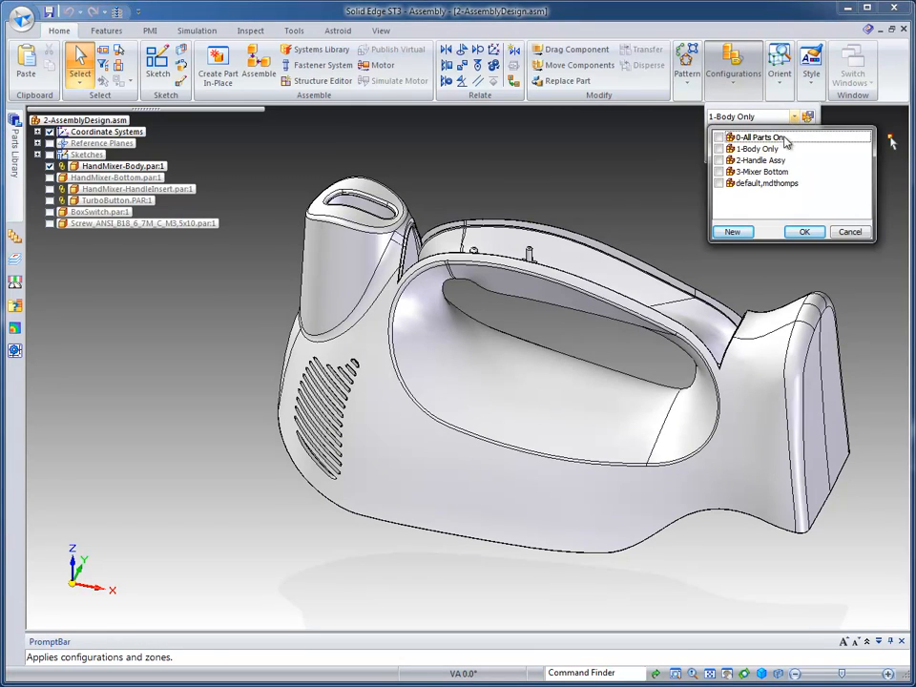
pyautogui.click(760, 161)
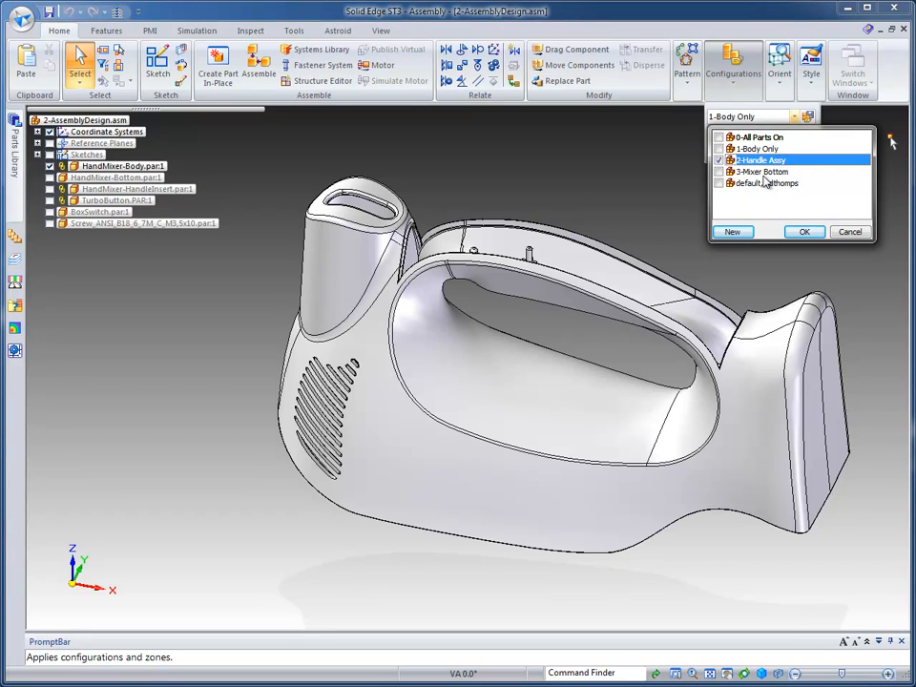
pyautogui.click(763, 174)
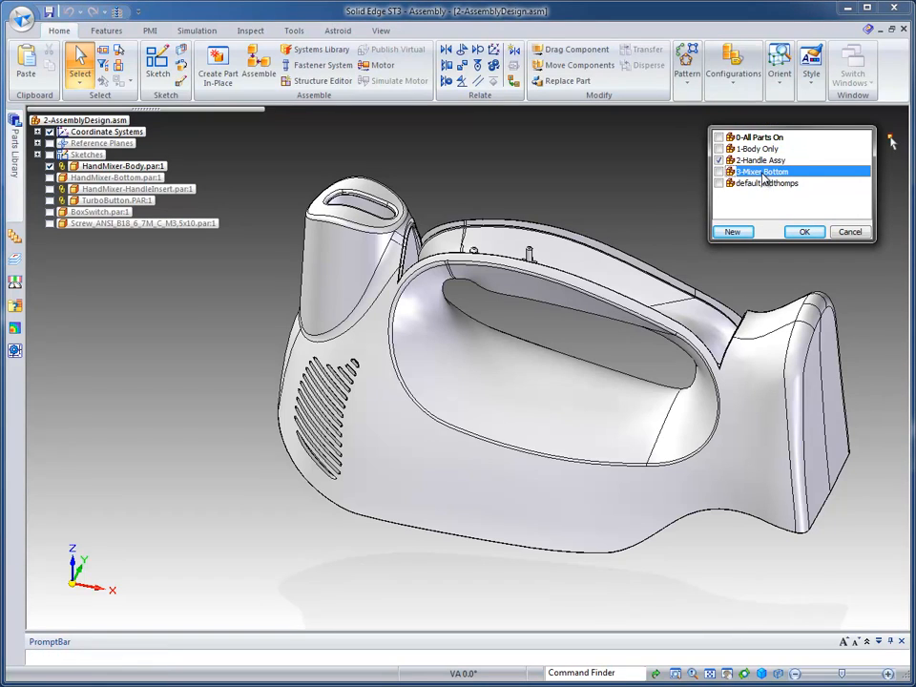
pyautogui.click(804, 232)
pyautogui.moveTo(789, 208); pyautogui.dragTo(745, 189, button='middle')
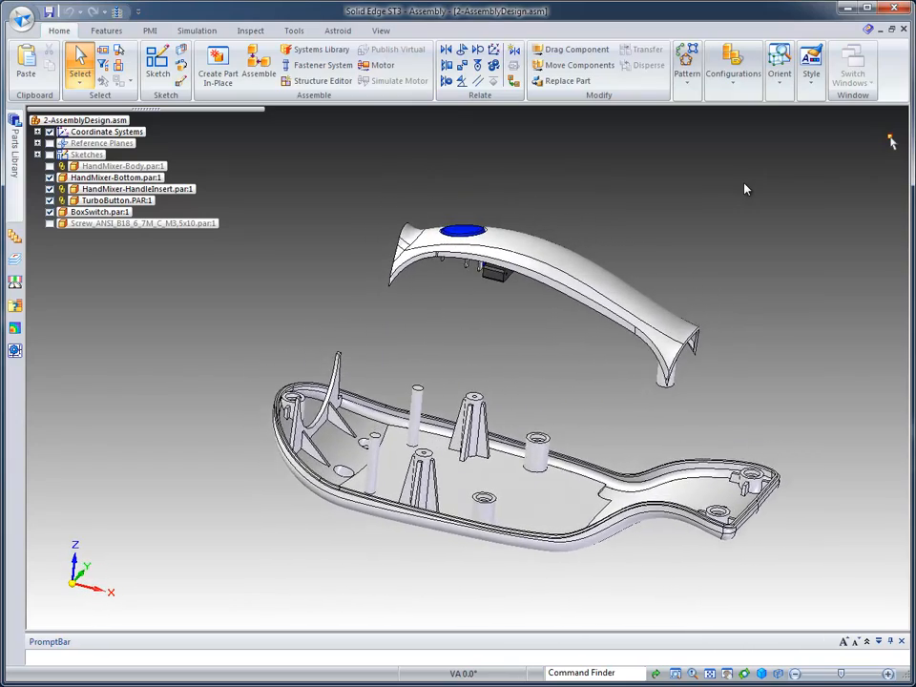
# Apply only the 3-Mixer Bottom configuration so the mixer's lower housing is displayed alone
pyautogui.click(743, 63)
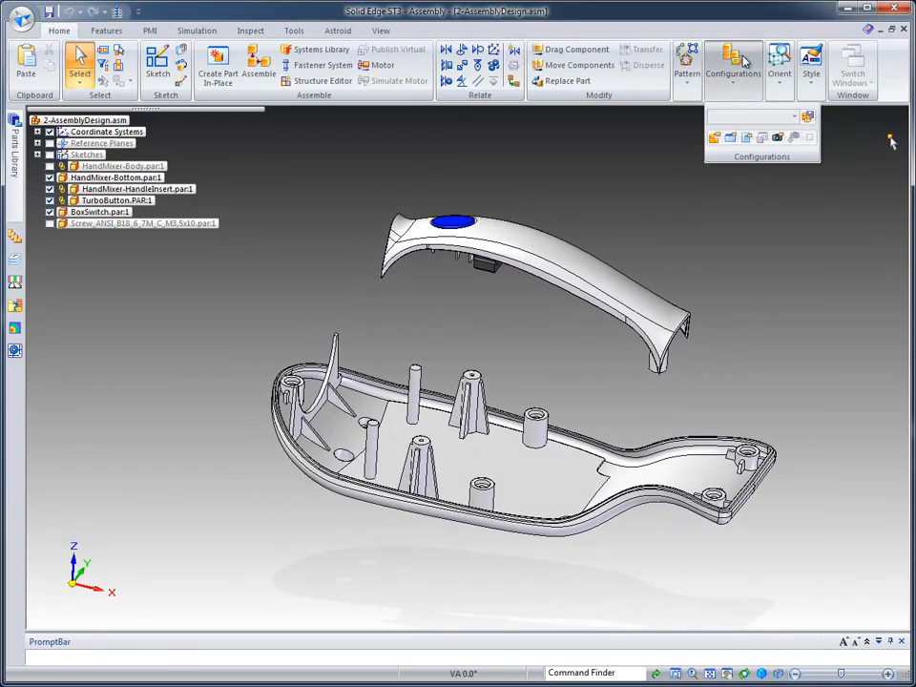
pyautogui.click(799, 118)
pyautogui.click(756, 172)
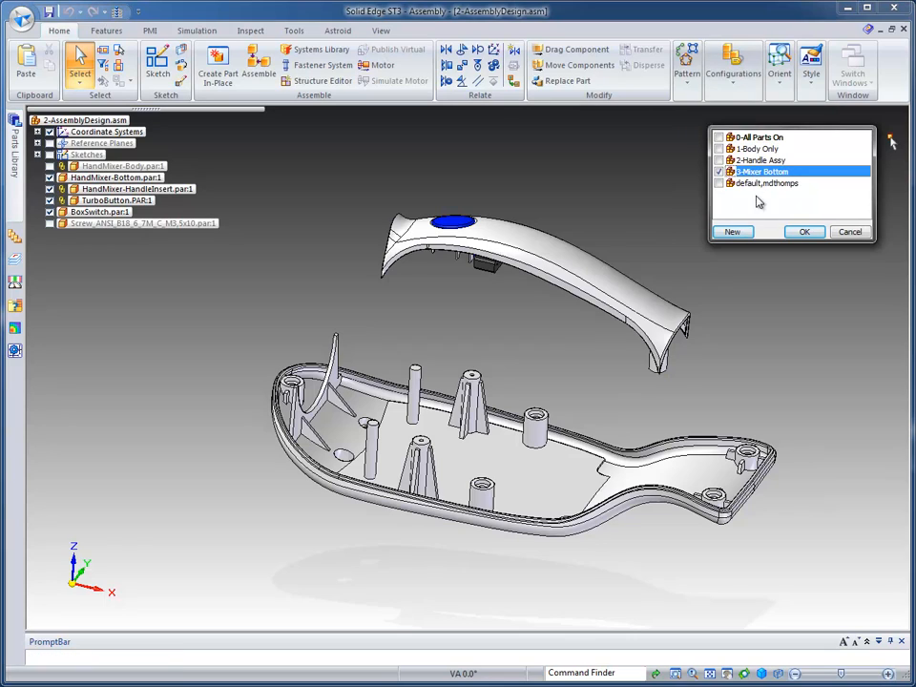
pyautogui.click(802, 233)
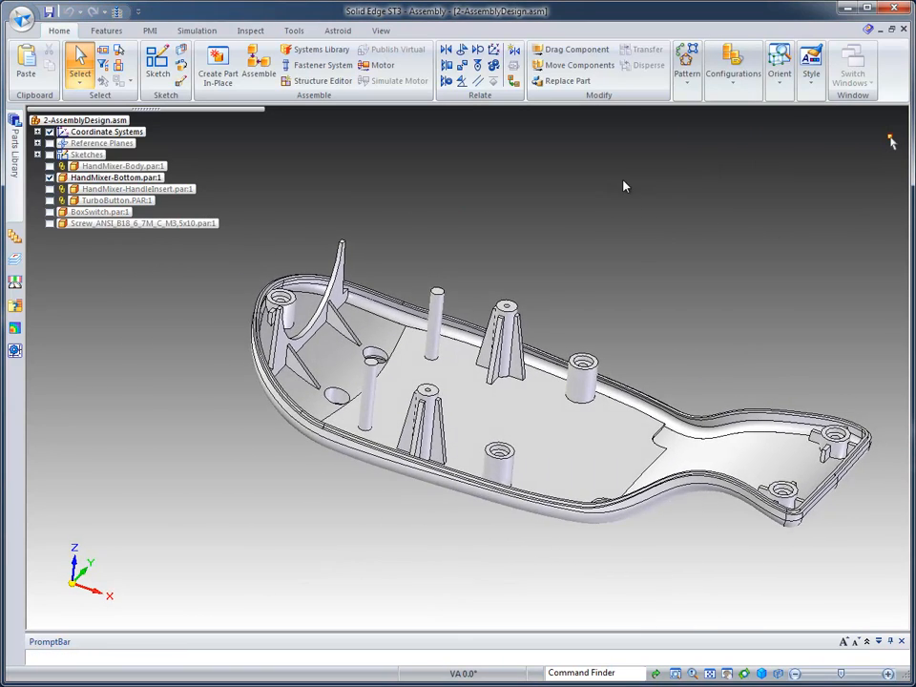
# Place Motor.asm from the parts library into the assembly above the bottom housing
pyautogui.click(13, 150)
pyautogui.click(67, 243)
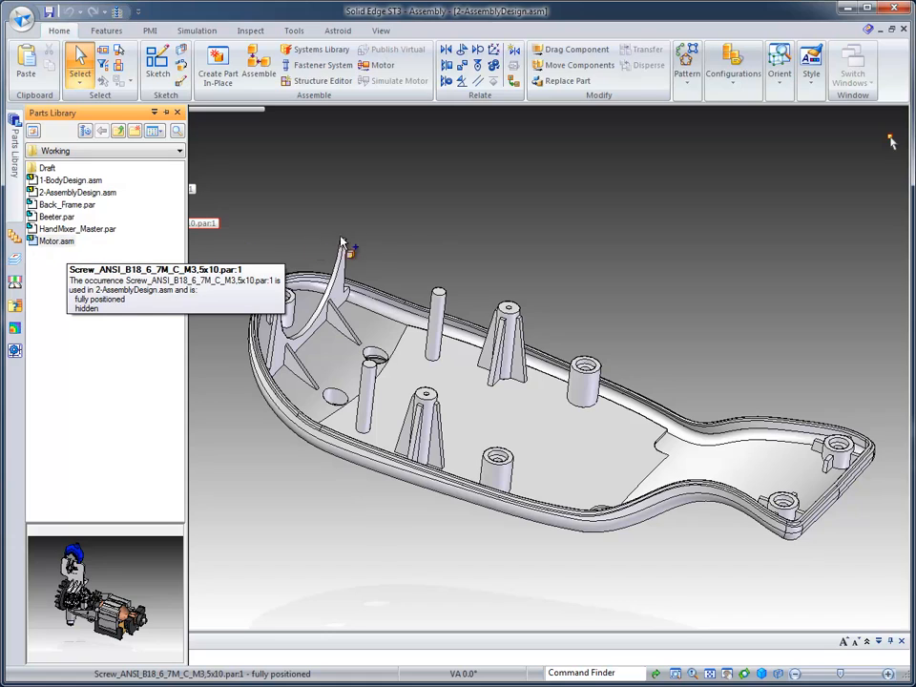
pyautogui.moveTo(581, 218); pyautogui.dragTo(582, 219)
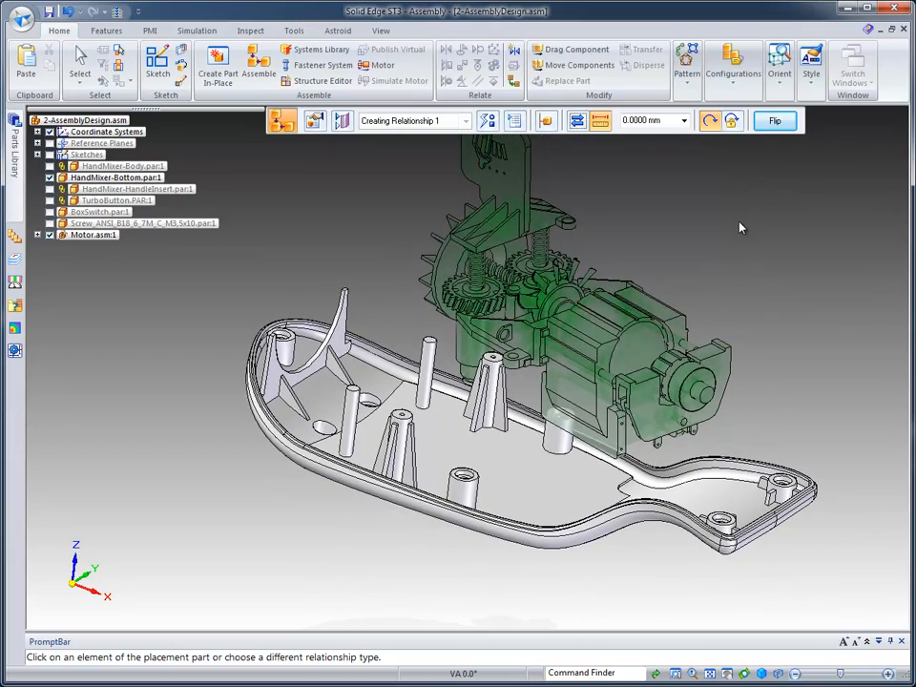
# Mate the planar face of the motor front frame's mounting lug to the ribbed screw boss with a 0 mm offset
pyautogui.rightClick(520, 376)
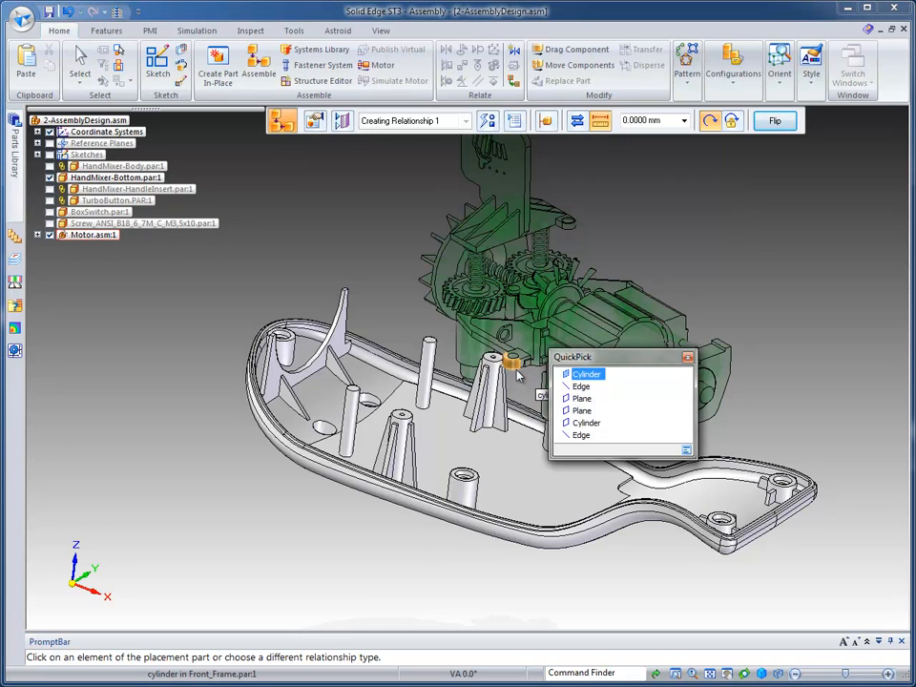
pyautogui.click(580, 399)
pyautogui.click(420, 390)
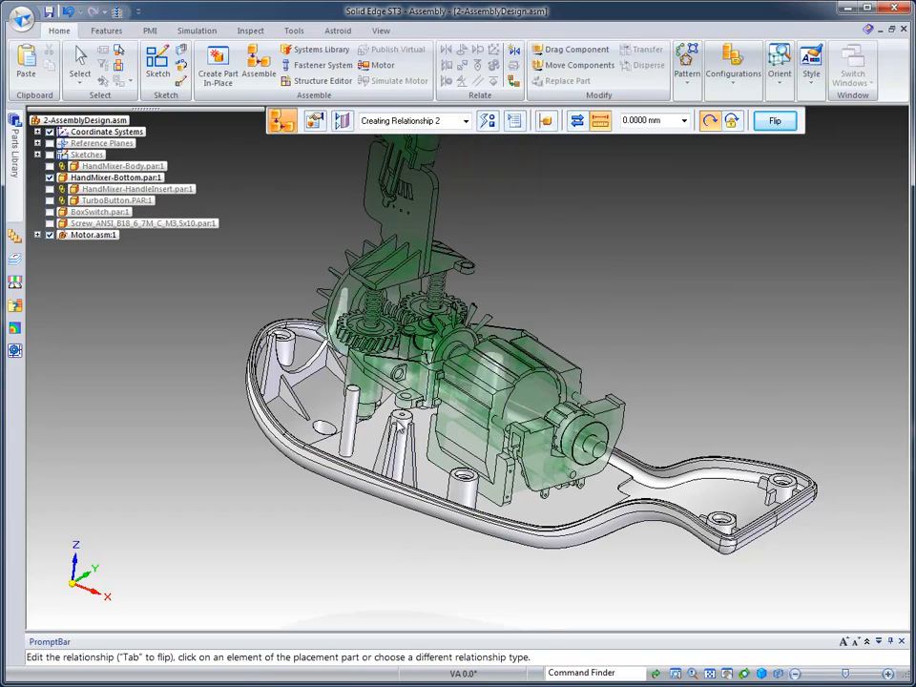
# Align the cylindrical faces of the motor's two mounting lugs with the matching ribbed bosses of the bottom housing to fully position it
pyautogui.click(402, 401)
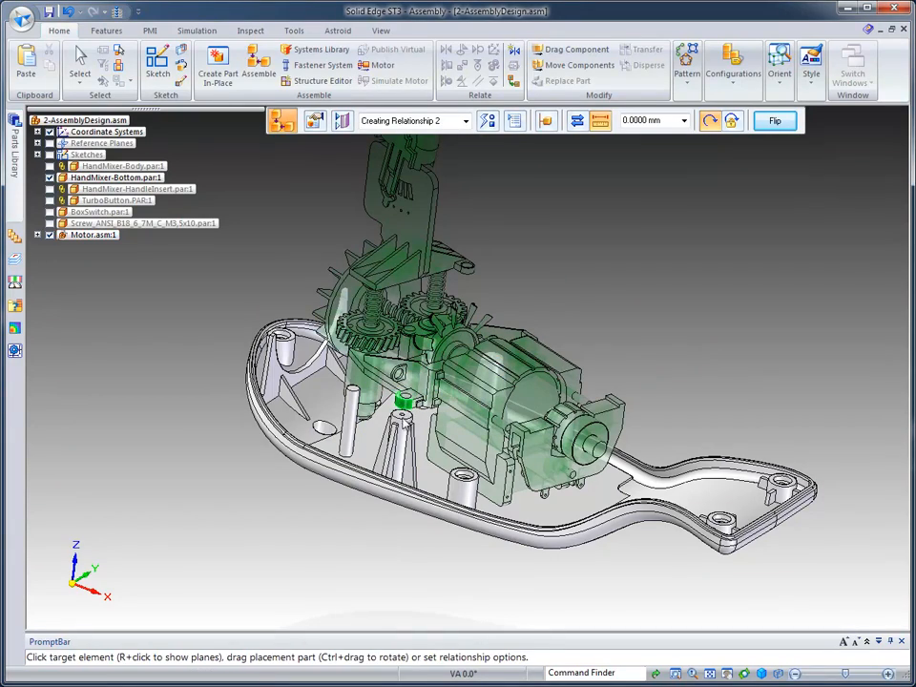
pyautogui.click(408, 432)
pyautogui.moveTo(758, 240); pyautogui.dragTo(594, 409, button='middle')
pyautogui.click(593, 406)
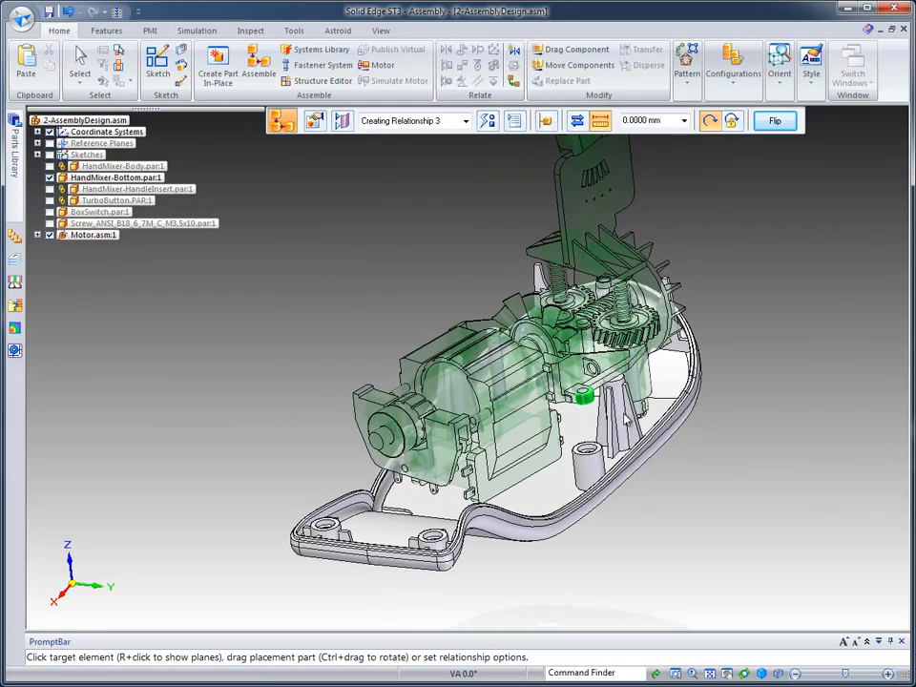
pyautogui.click(592, 434)
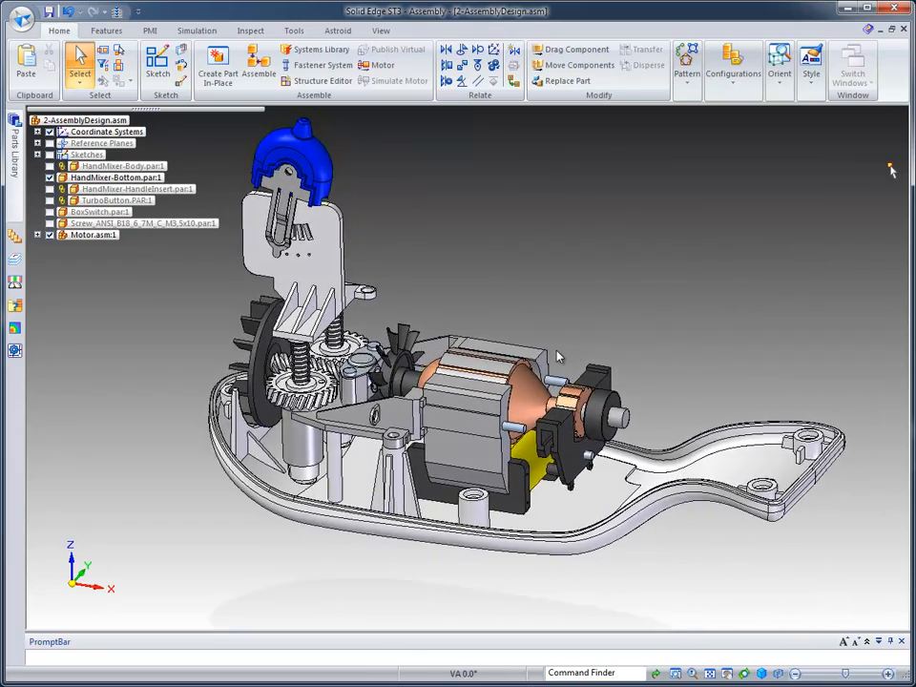
pyautogui.click(593, 475)
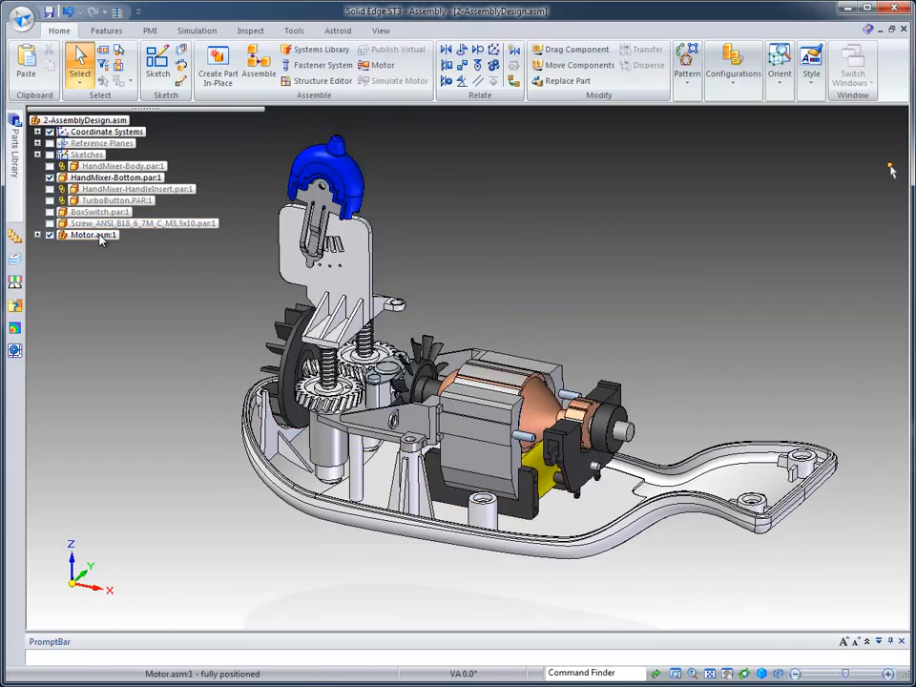
# Open the Motor.asm subassembly for in-place editing within the mixer assembly
pyautogui.click(95, 235)
pyautogui.rightClick(101, 235)
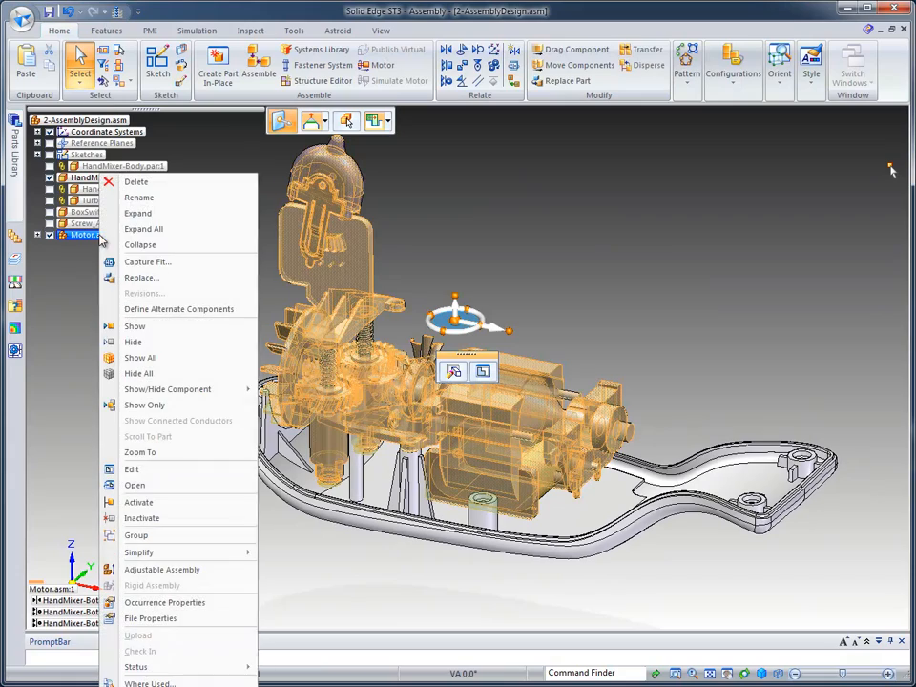
pyautogui.click(134, 470)
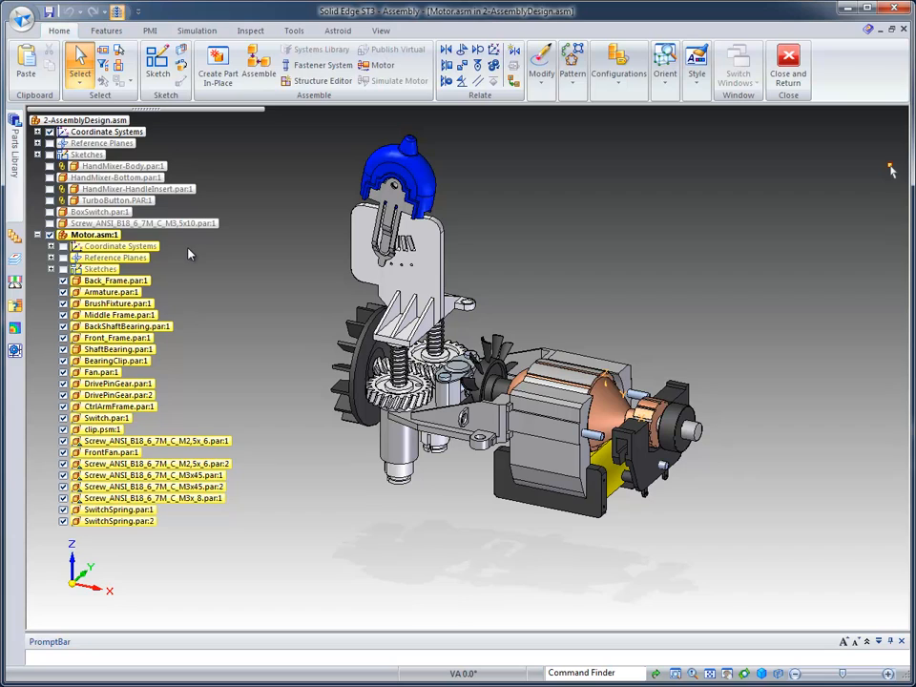
# Open Back_Frame.par within Motor.asm for in-place editing
pyautogui.click(116, 280)
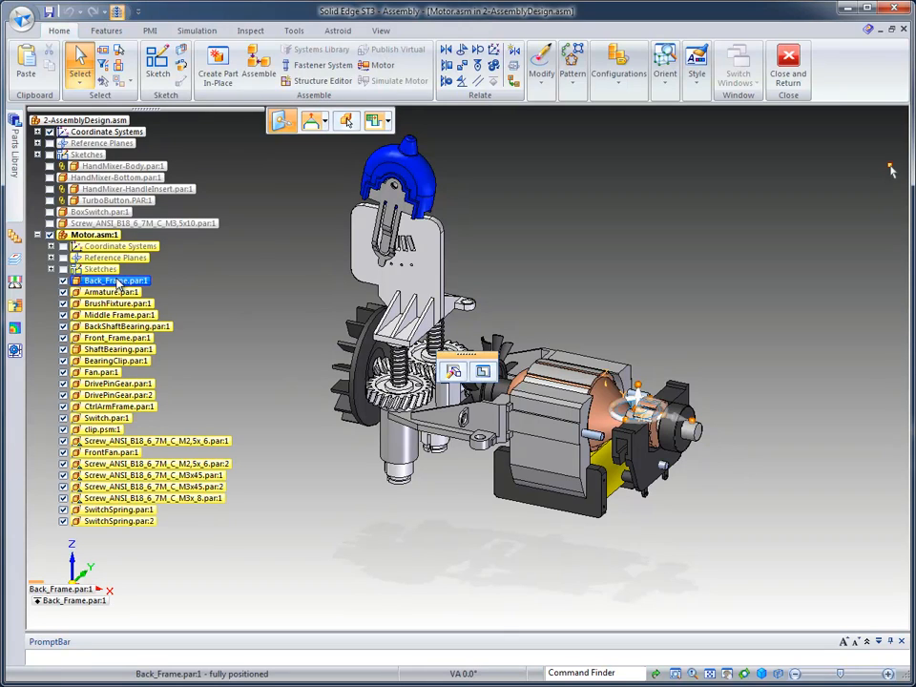
pyautogui.rightClick(118, 283)
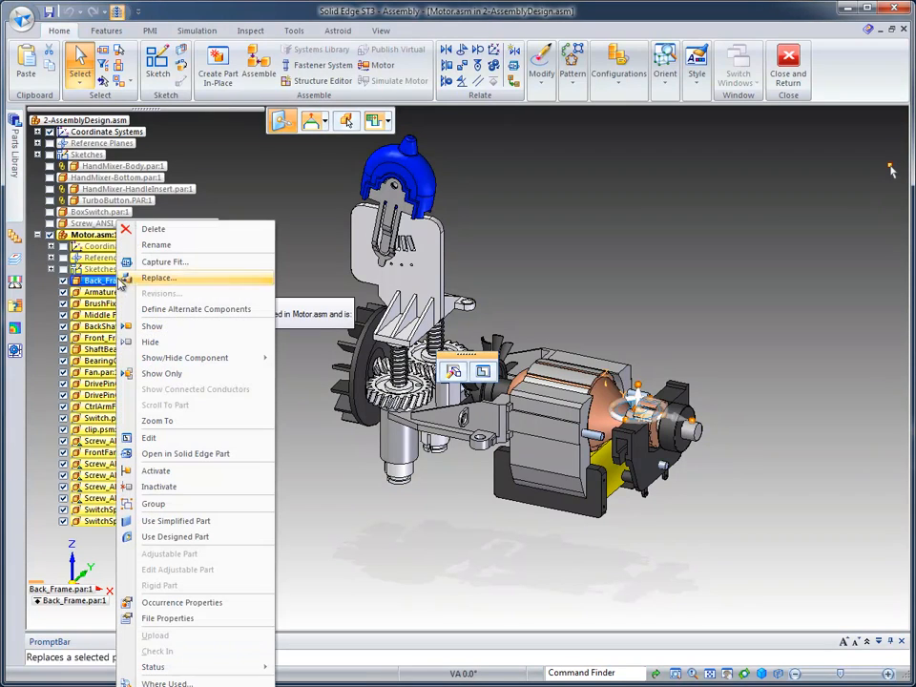
pyautogui.click(171, 440)
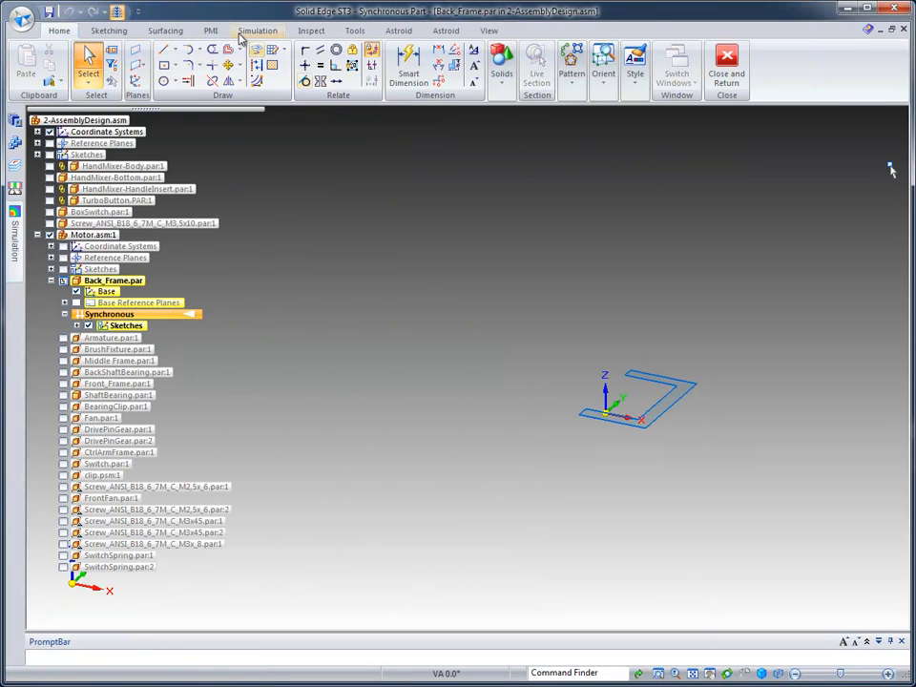
# Show the surrounding assembly components and examine how the back frame sketch sits around the motor
pyautogui.click(117, 11)
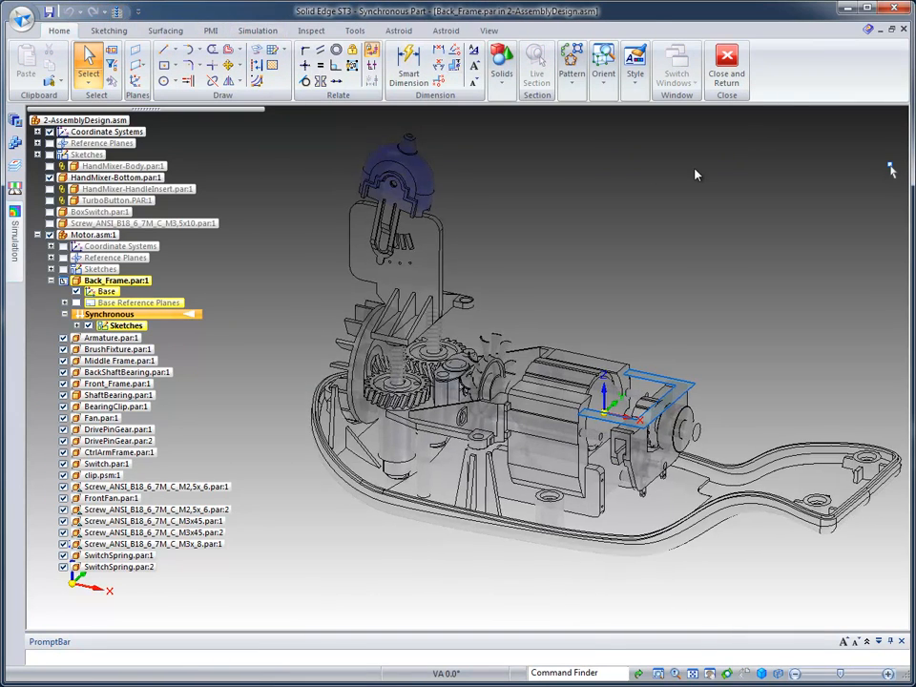
pyautogui.scroll(3, 761, 173)
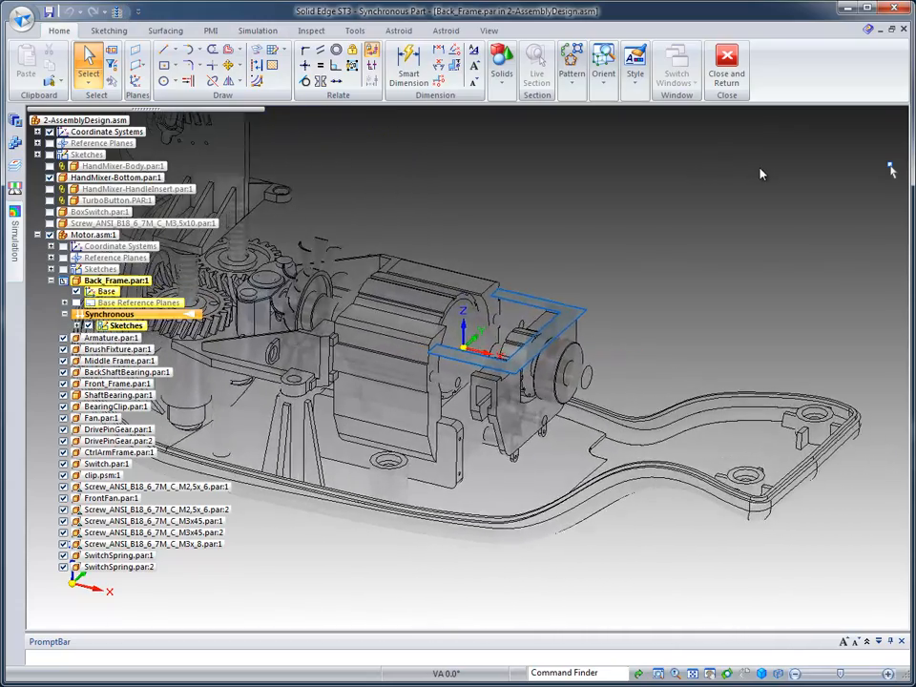
pyautogui.scroll(3, 761, 174)
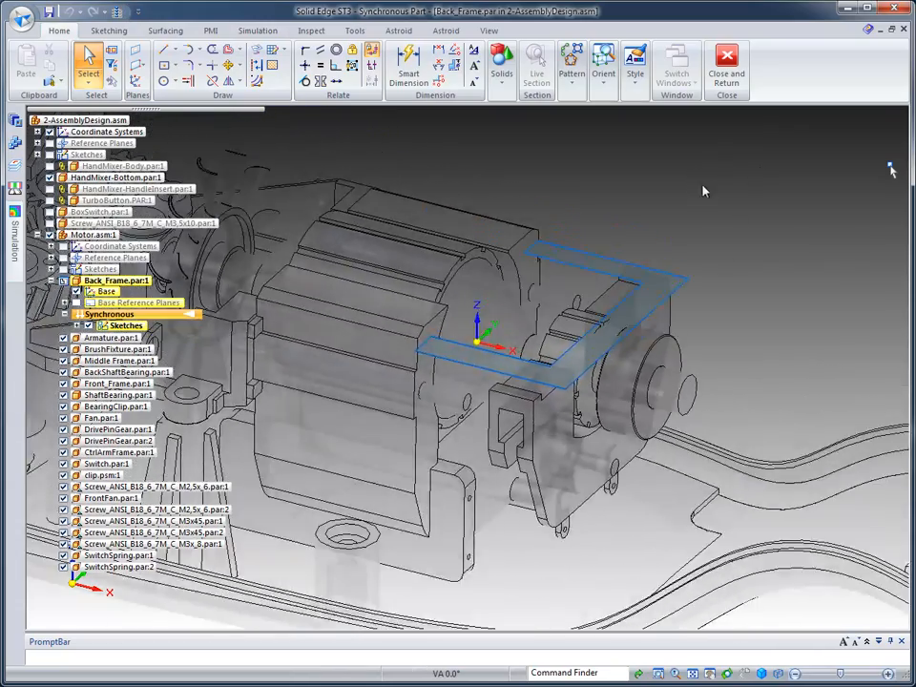
pyautogui.moveTo(703, 191)
pyautogui.mouseDown(button='middle')
pyautogui.moveTo(720, 190)
pyautogui.moveTo(606, 184)
pyautogui.moveTo(564, 257)
pyautogui.moveTo(679, 223)
pyautogui.moveTo(690, 197)
pyautogui.mouseUp(button='middle')
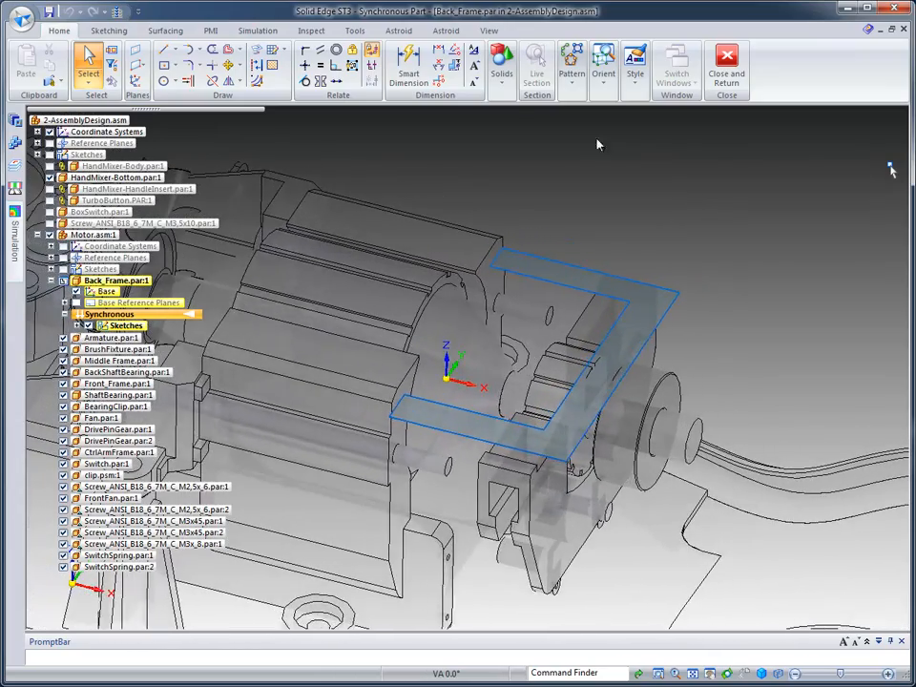
# Dimension the outer edge length of the C-shaped sketch's rear arm with Smart Dimension
pyautogui.click(410, 59)
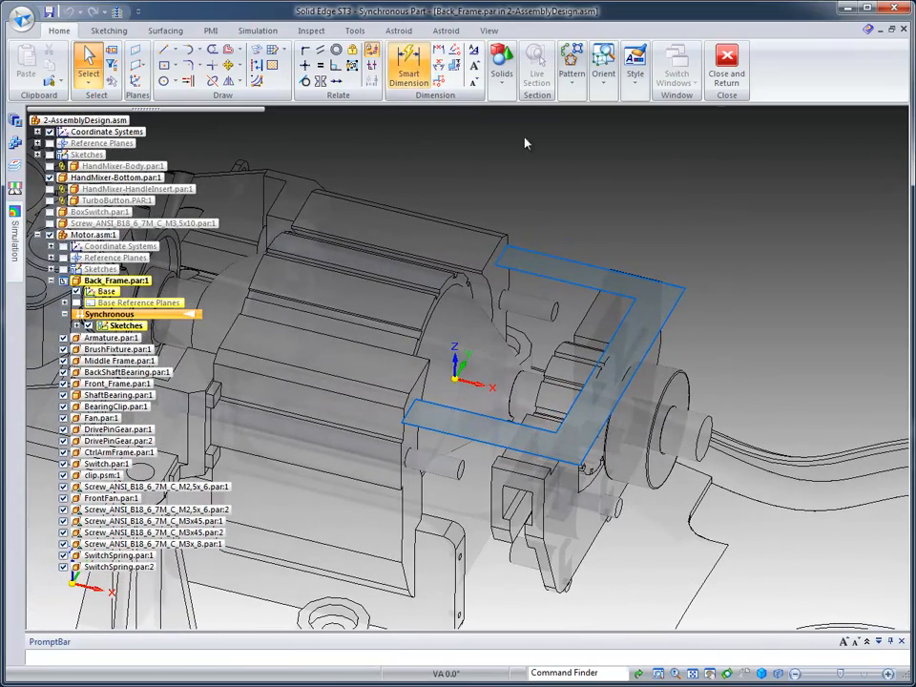
pyautogui.click(591, 261)
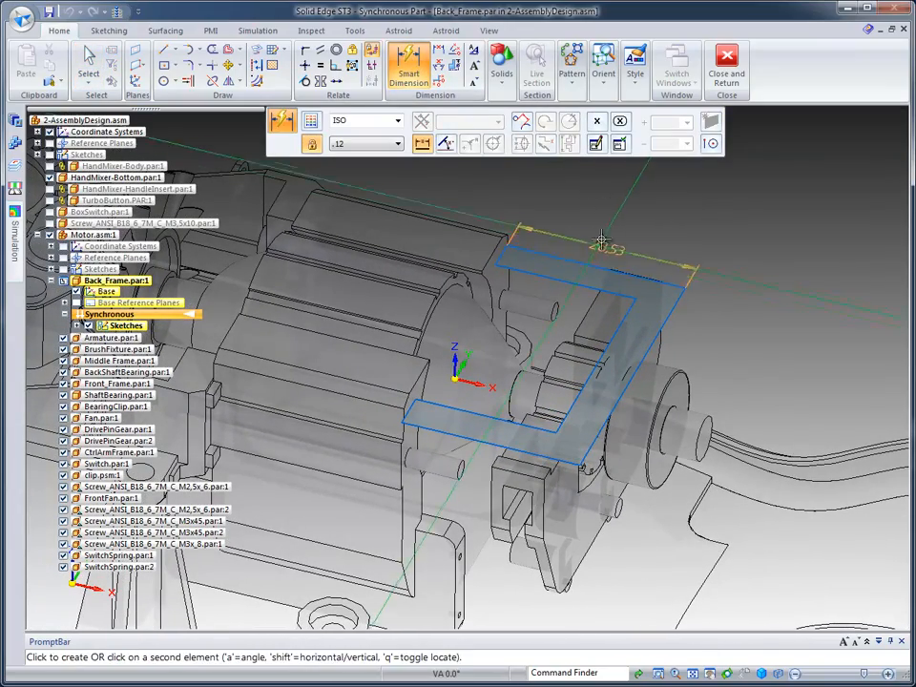
pyautogui.click(618, 212)
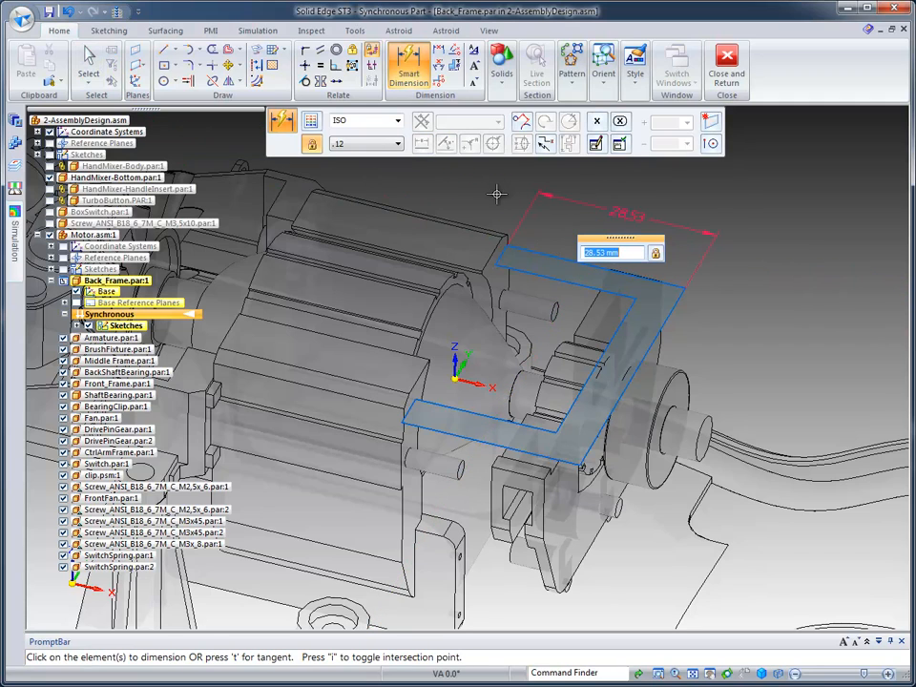
# Hide the surrounding assembly components and dimension the end width of the C-shaped sketch's rear arm
pyautogui.click(116, 11)
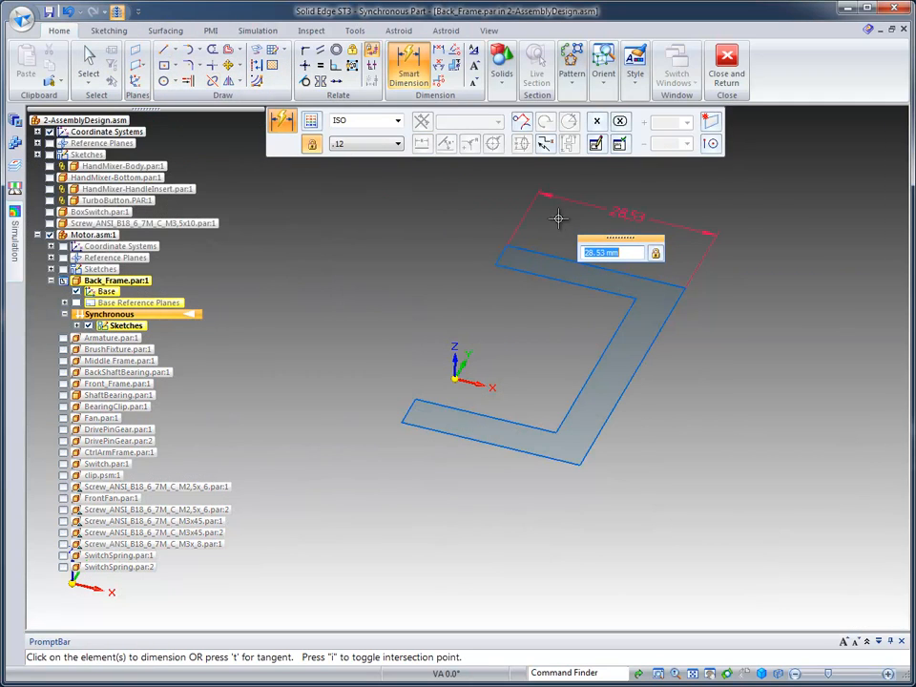
pyautogui.click(501, 256)
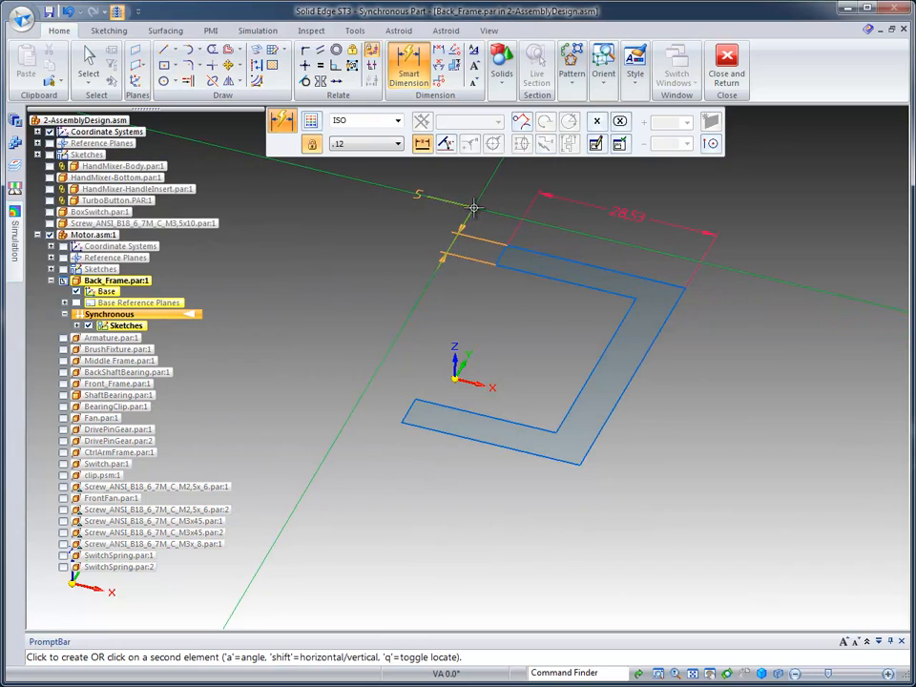
pyautogui.click(419, 195)
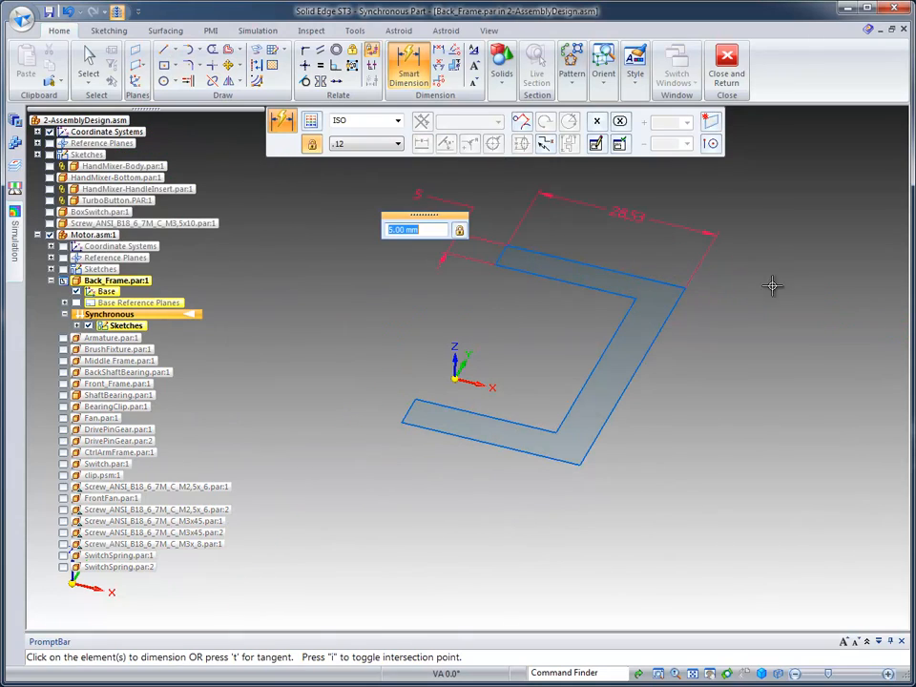
# Dimension the width of the sketch's crossbar between its inner and outer edges
pyautogui.click(664, 321)
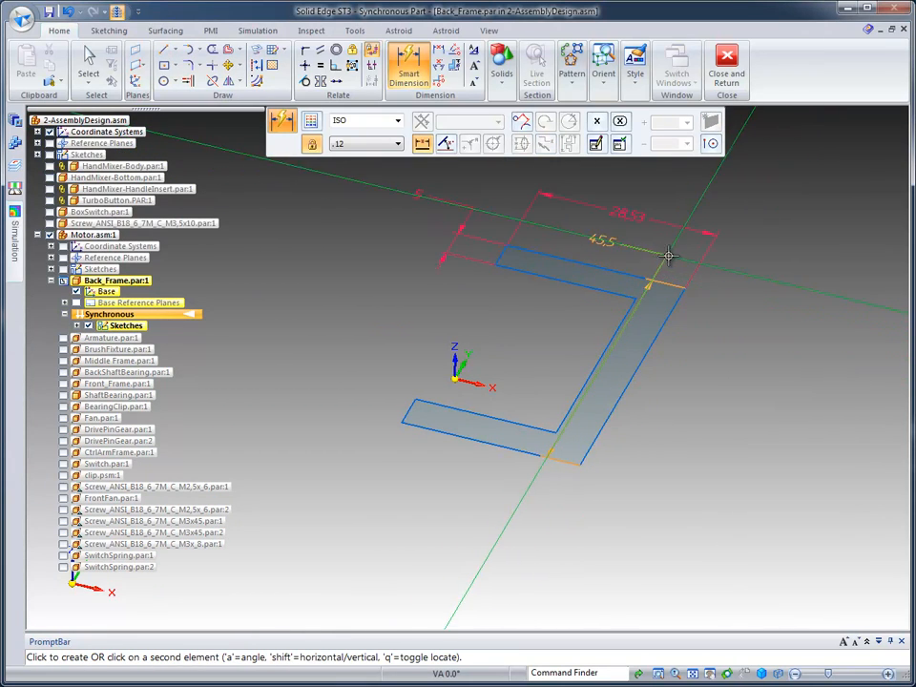
pyautogui.click(620, 321)
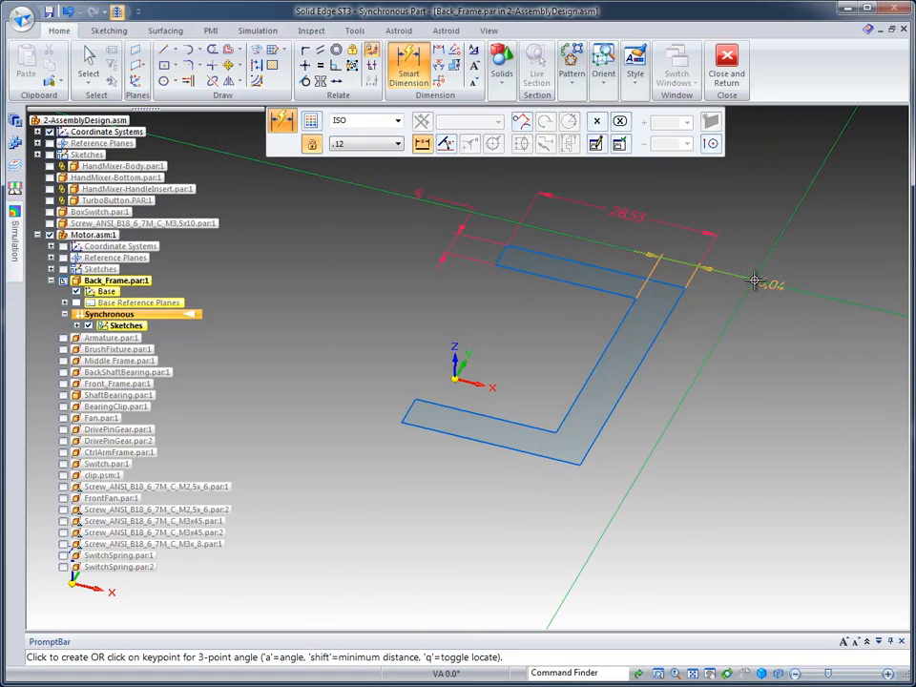
pyautogui.click(755, 284)
# Dimension the end width of the sketch's front arm and unlock that dimension
pyautogui.click(402, 407)
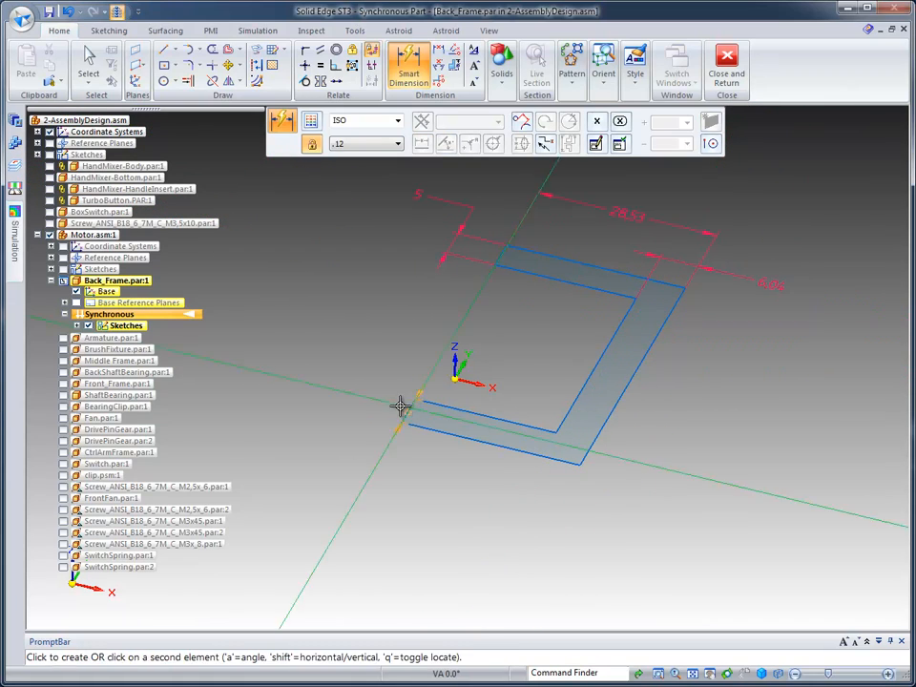
pyautogui.click(344, 462)
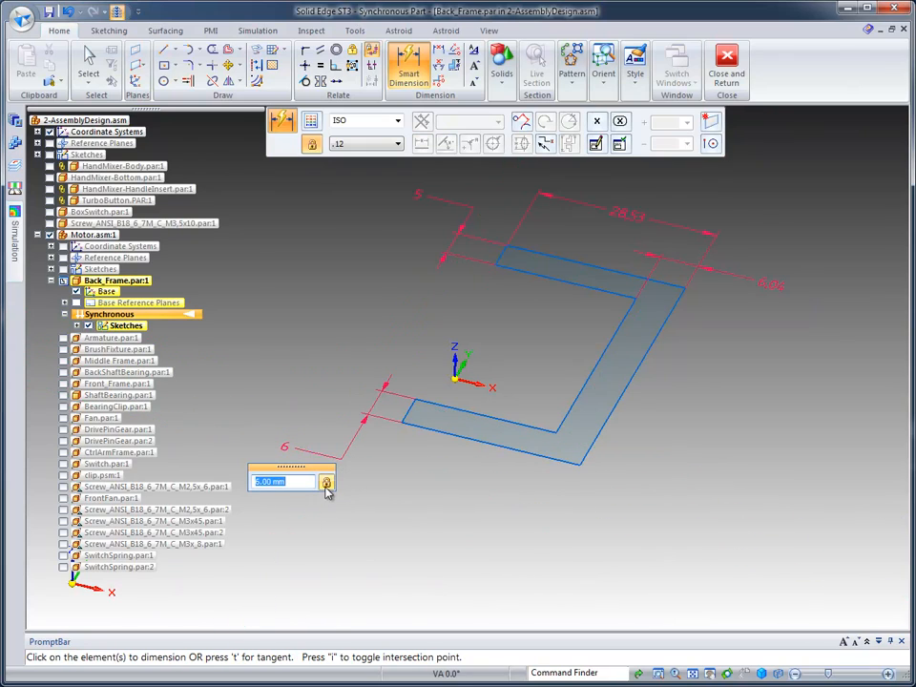
pyautogui.click(327, 488)
pyautogui.click(94, 66)
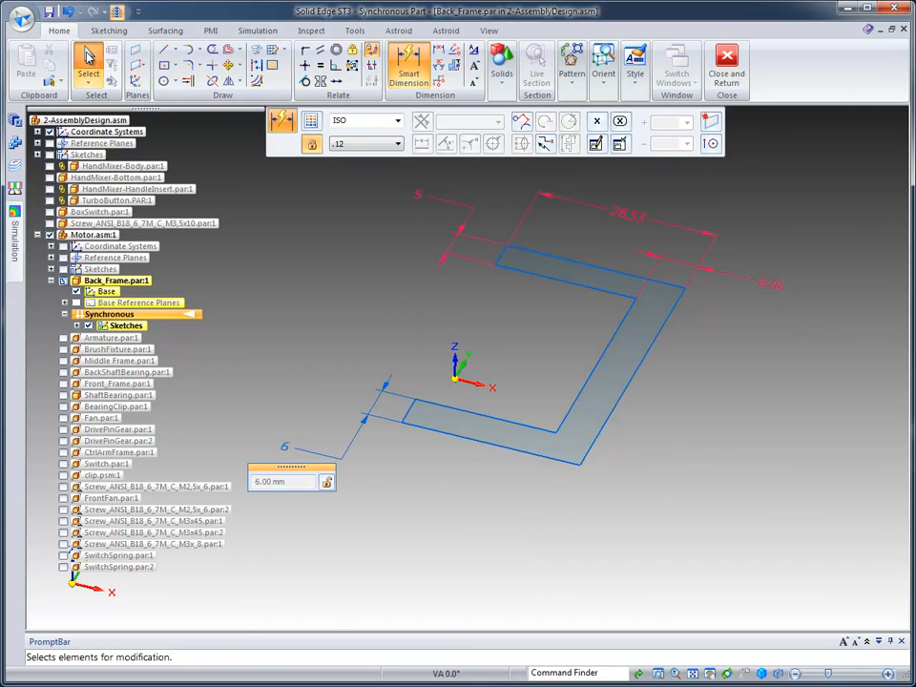
# Try widths of 5.5 and 6.25 mm for the sketch's rear arm
pyautogui.click(418, 197)
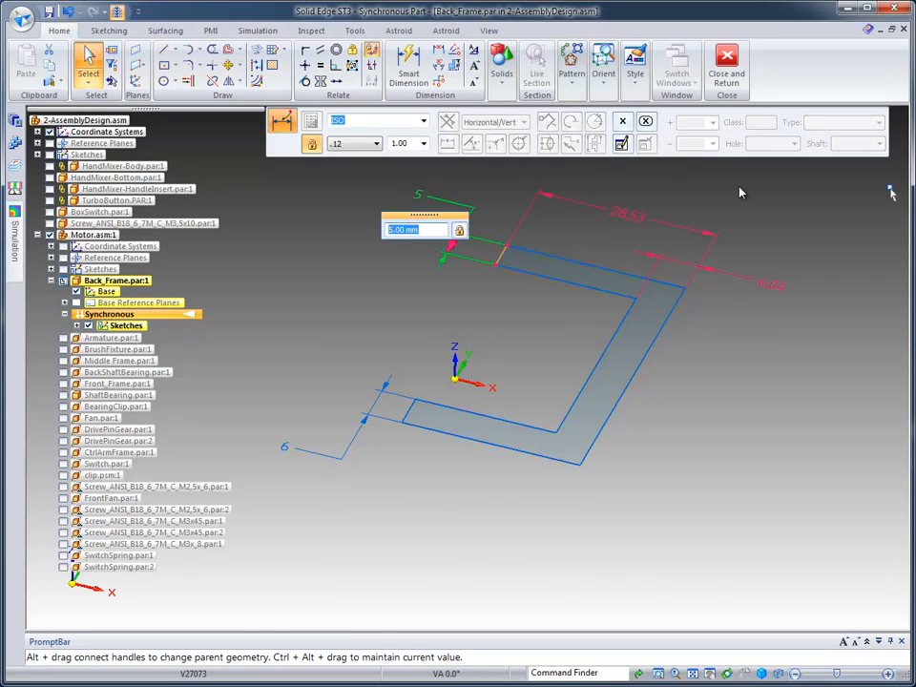
pyautogui.write('5.5')
pyautogui.press('Return')
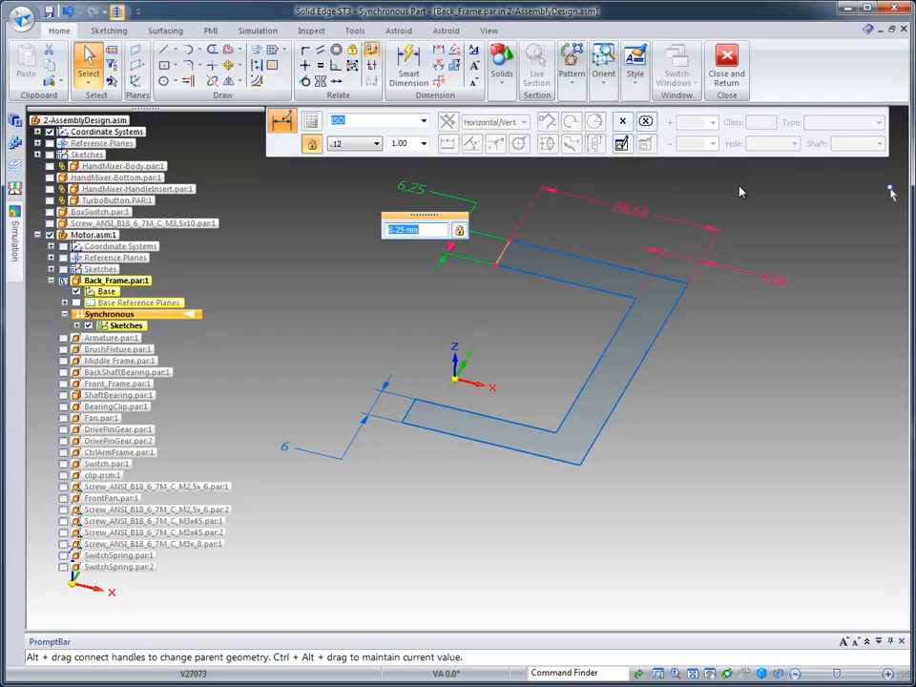
pyautogui.scroll(-1, 737, 186)
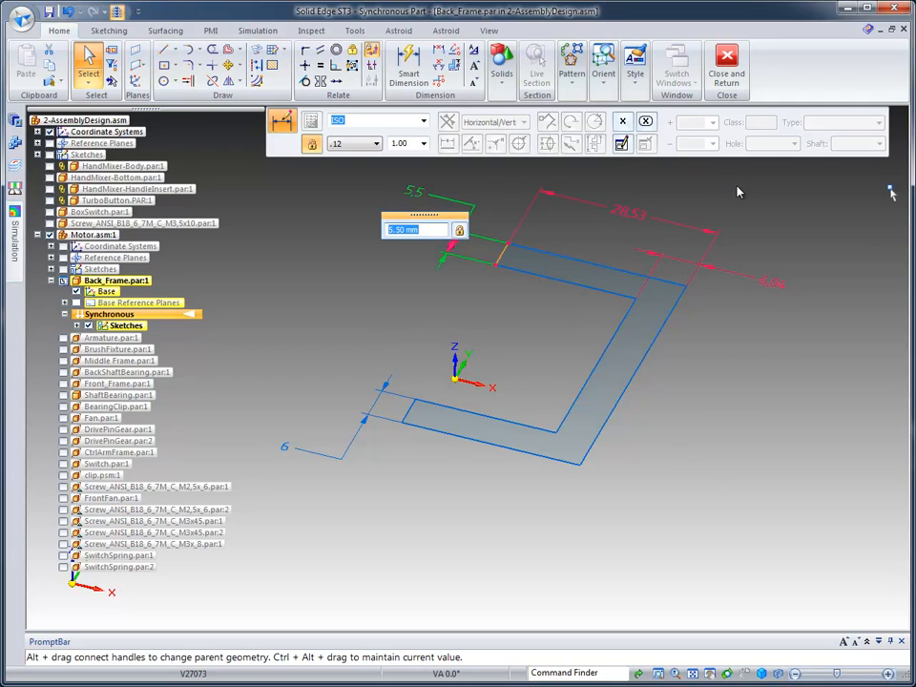
pyautogui.scroll(-2, 737, 192)
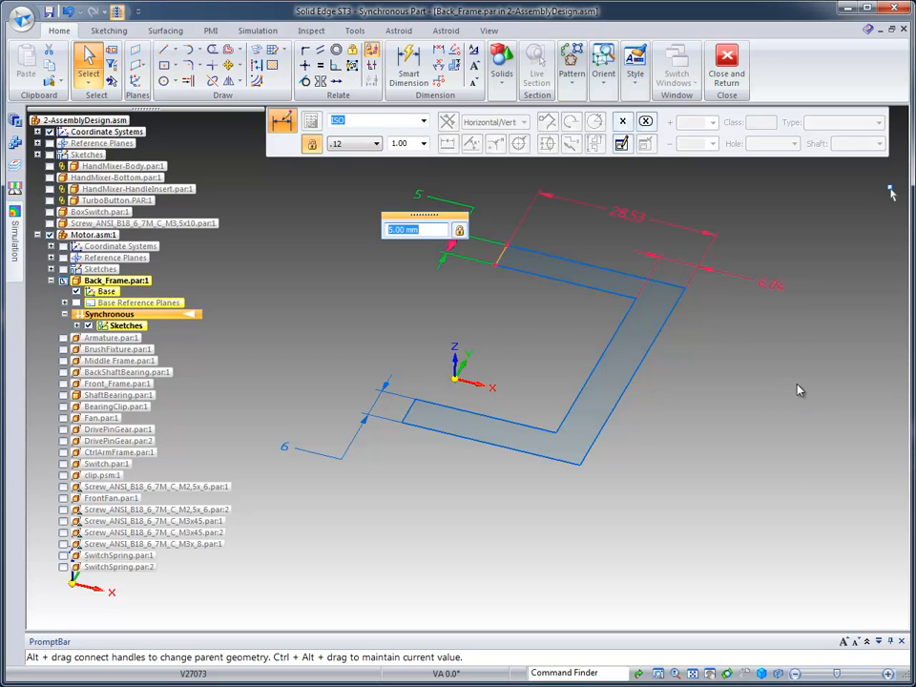
# Link the crossbar's width to the rear arm's width by giving its dimension the formula V27073
pyautogui.click(774, 289)
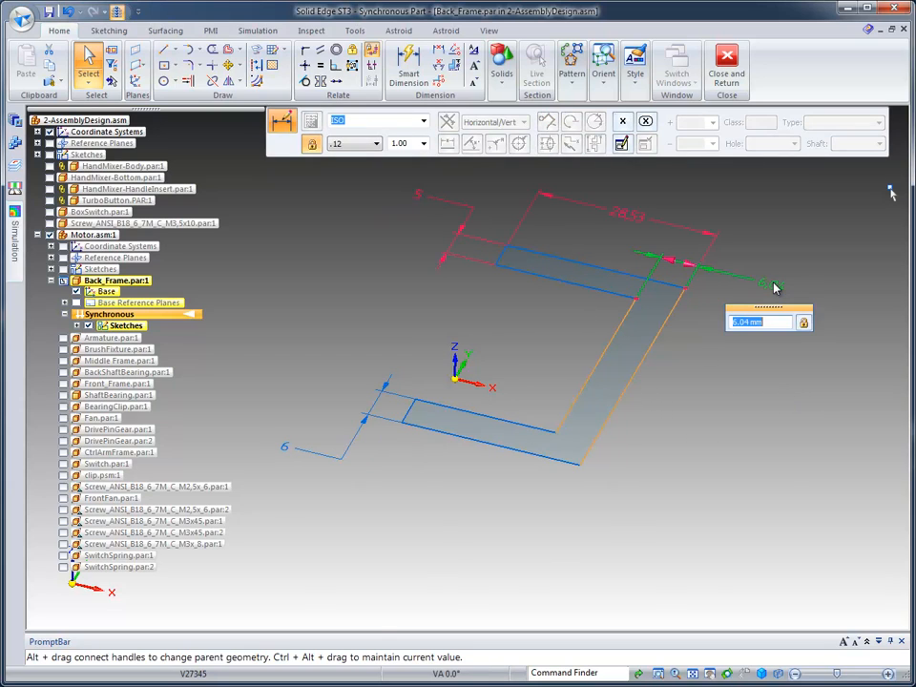
pyautogui.scroll(-1, 775, 289)
pyautogui.rightClick(775, 289)
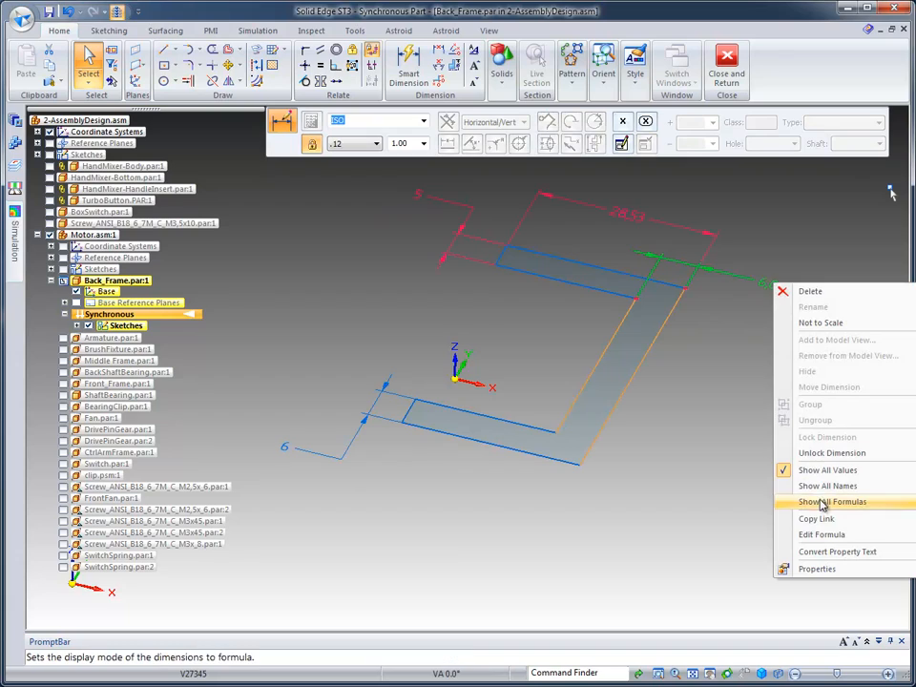
pyautogui.click(824, 538)
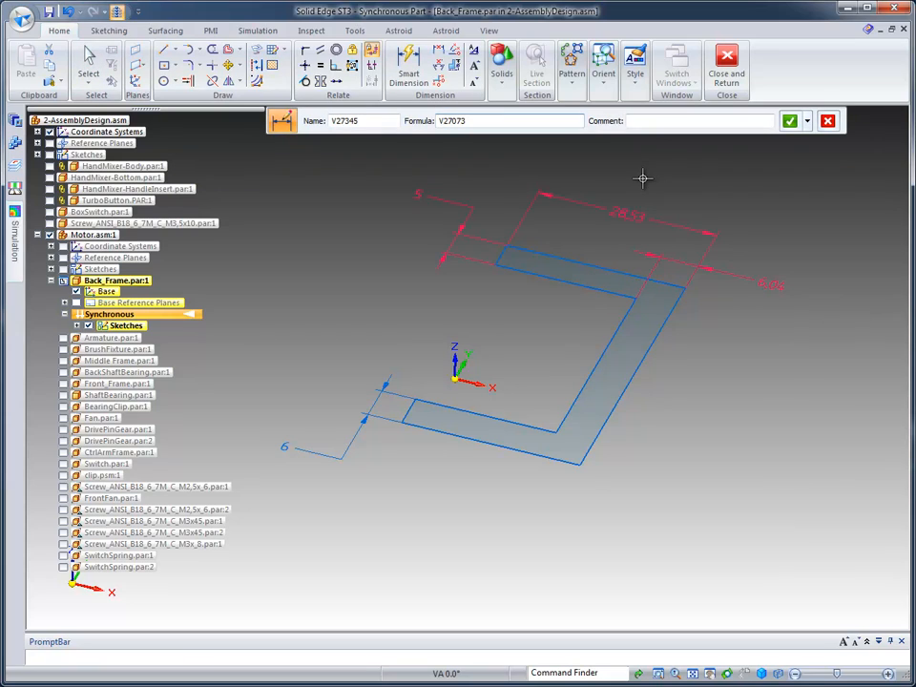
pyautogui.click(787, 121)
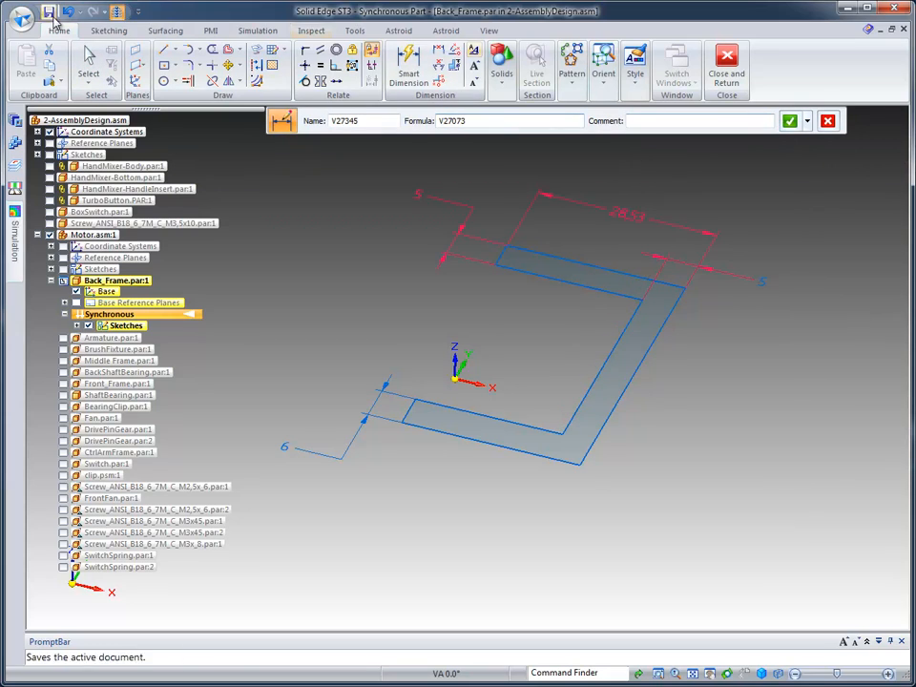
pyautogui.click(88, 63)
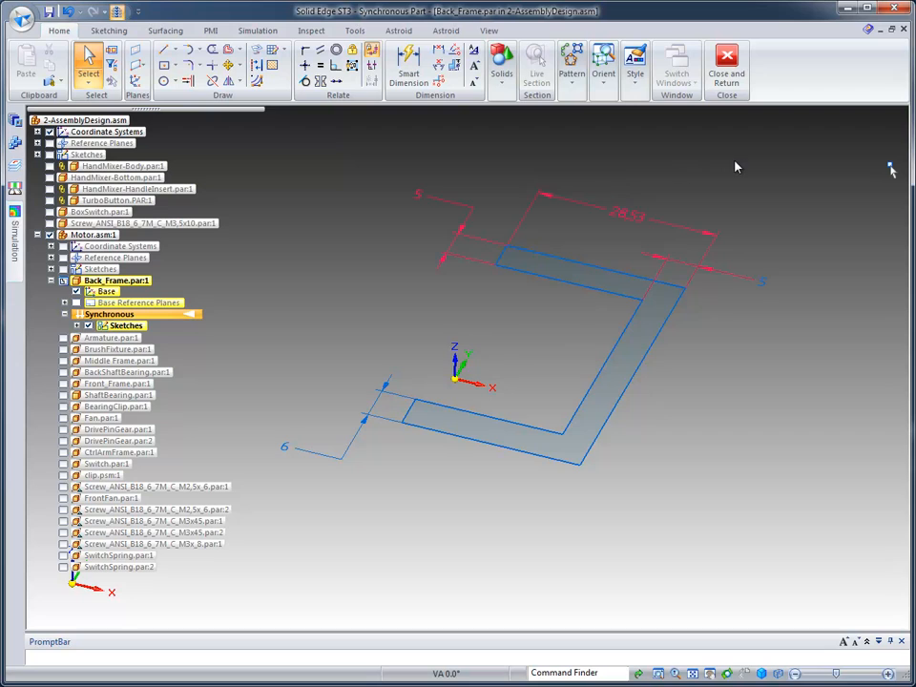
# Extrude the C-shaped sketch region 18 mm downward with the surrounding assembly components shown
pyautogui.moveTo(735, 160)
pyautogui.mouseDown(button='middle')
pyautogui.moveTo(788, 174)
pyautogui.moveTo(757, 227)
pyautogui.moveTo(664, 319)
pyautogui.mouseUp(button='middle')
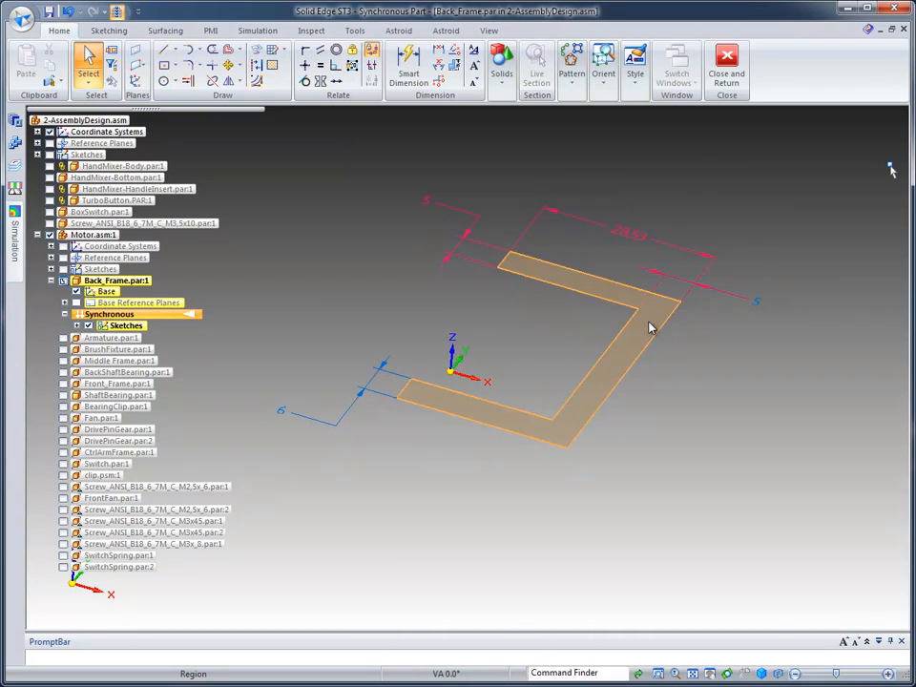
pyautogui.click(651, 327)
pyautogui.click(646, 361)
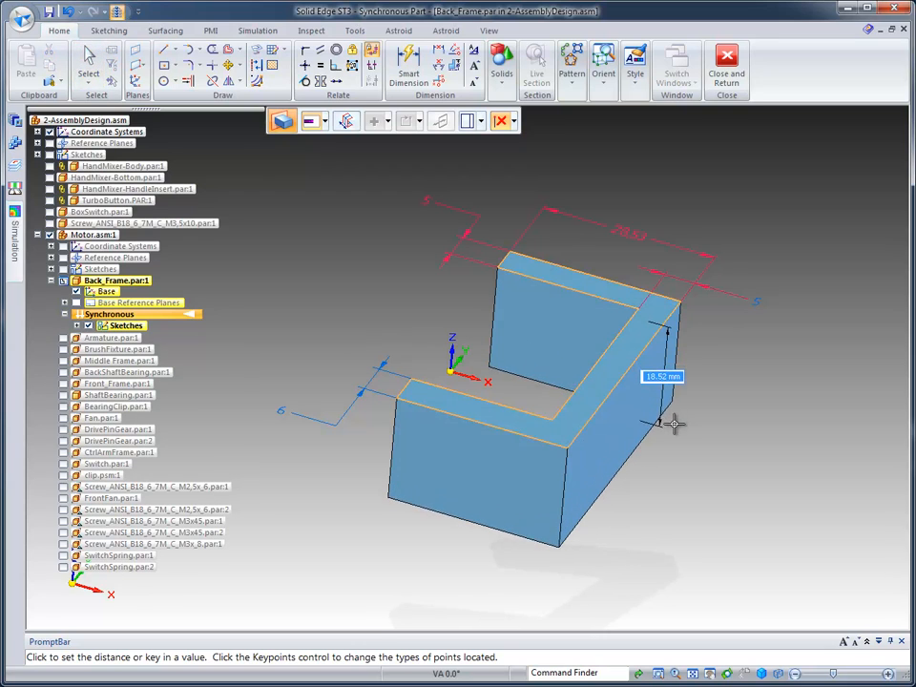
pyautogui.click(114, 18)
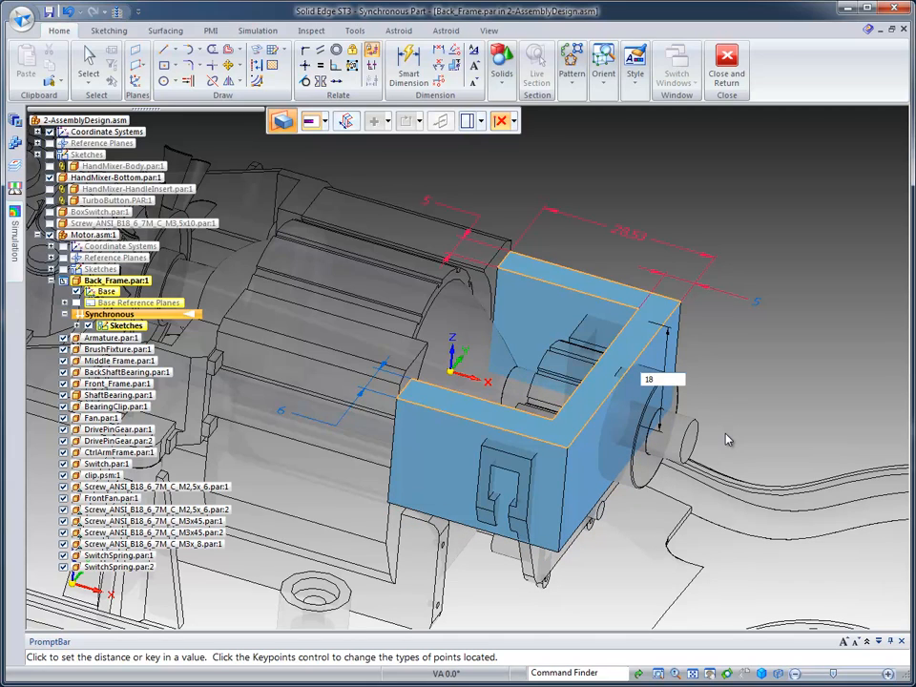
pyautogui.press('Return')
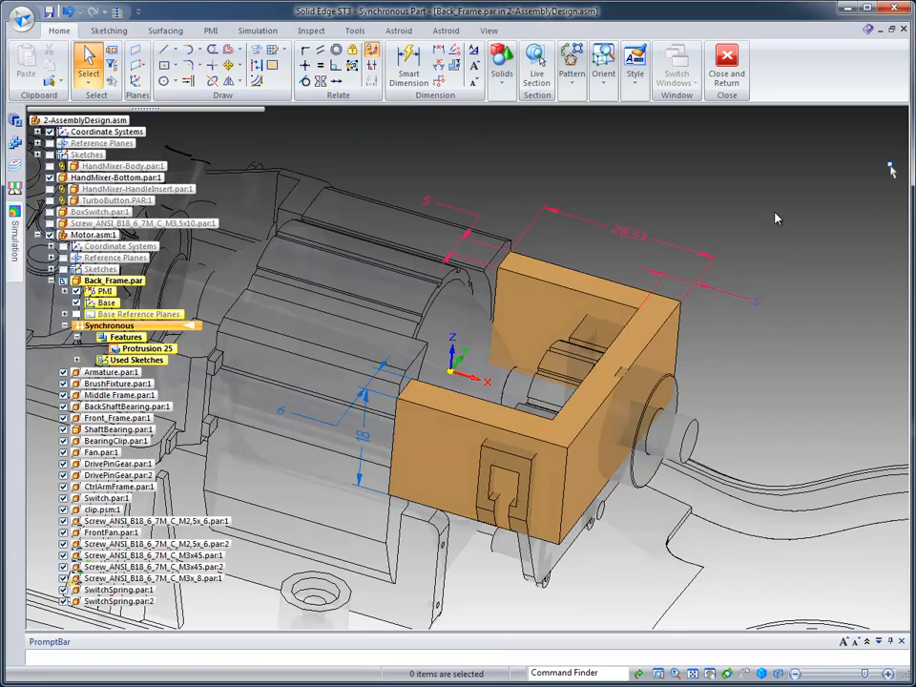
# Set the back frame's front arm thickness to 5 mm through its dimension on the solid
pyautogui.moveTo(775, 218); pyautogui.dragTo(722, 231, button='middle')
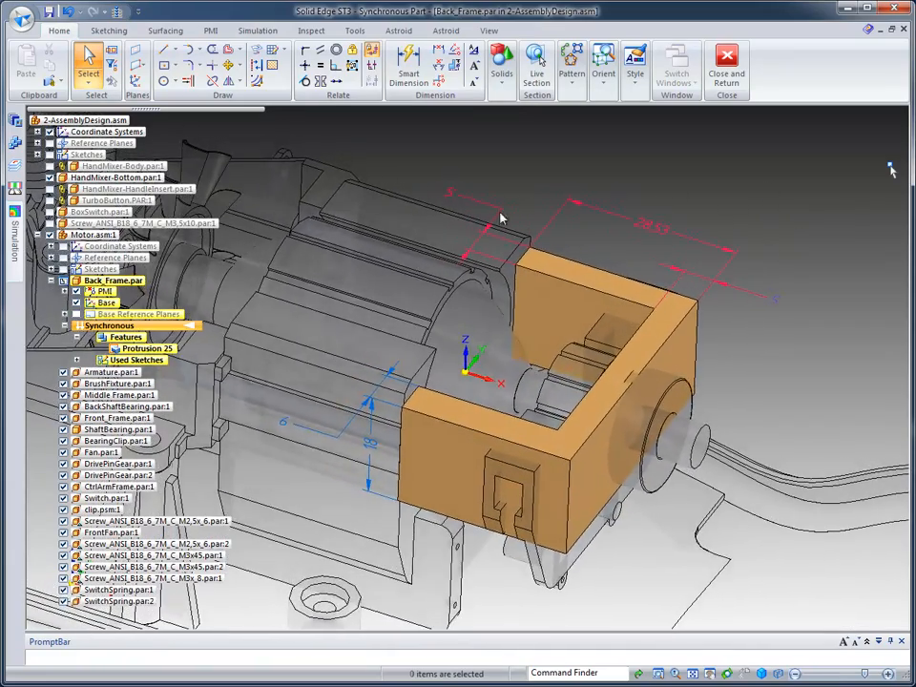
pyautogui.moveTo(500, 219); pyautogui.dragTo(463, 315, button='middle')
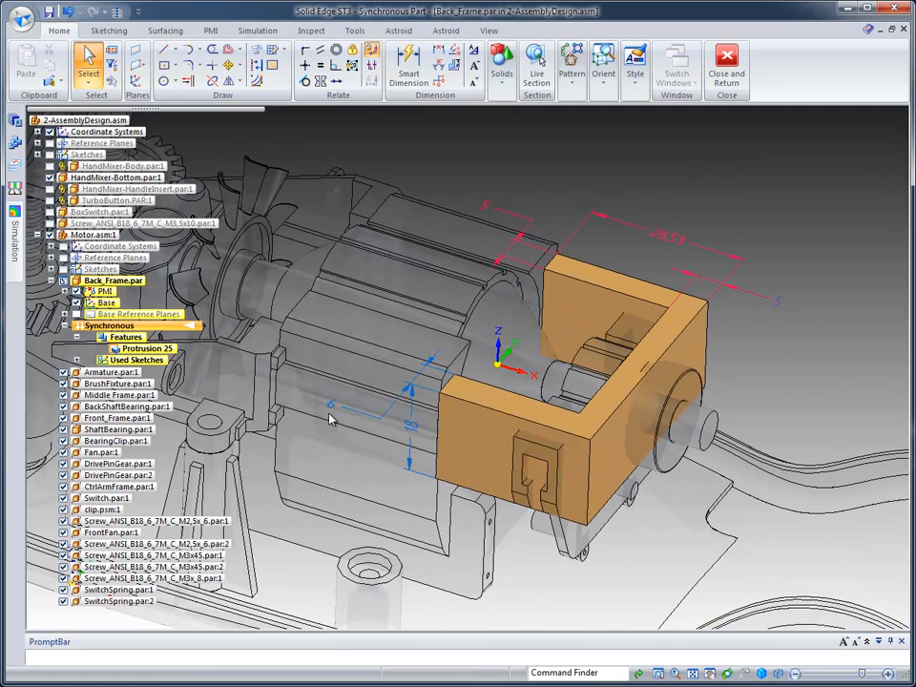
pyautogui.click(472, 434)
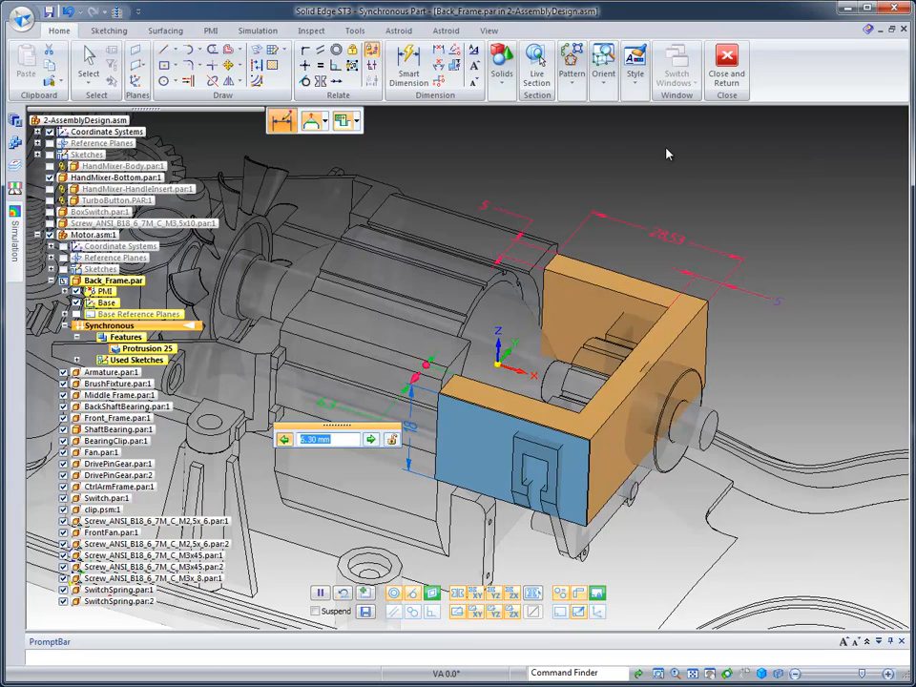
pyautogui.press('Return')
pyautogui.press('Escape')
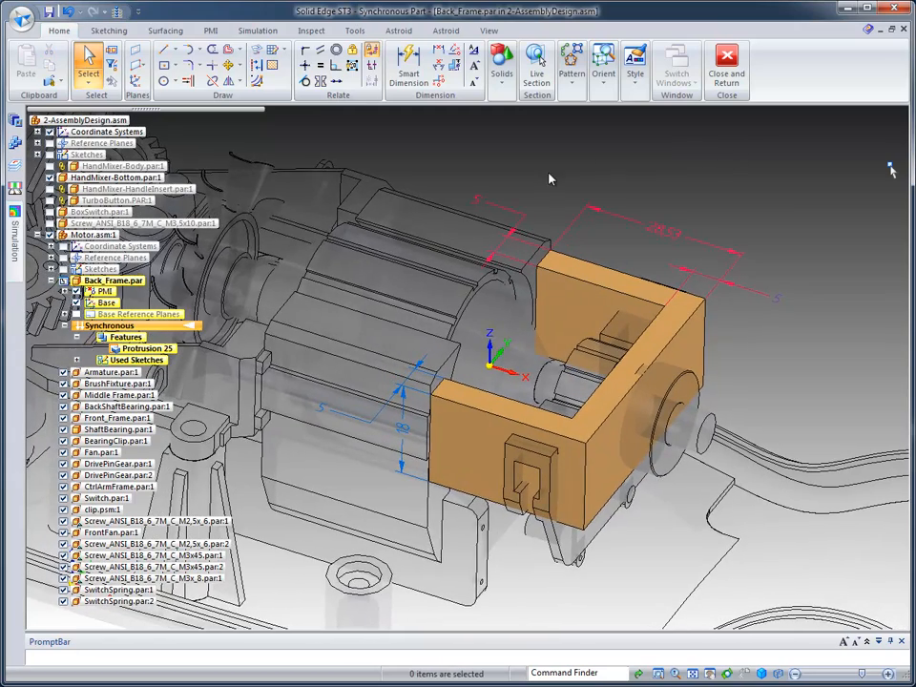
# Try thicknesses between 5.25 and 7 mm for the back frame's rear arm
pyautogui.click(480, 190)
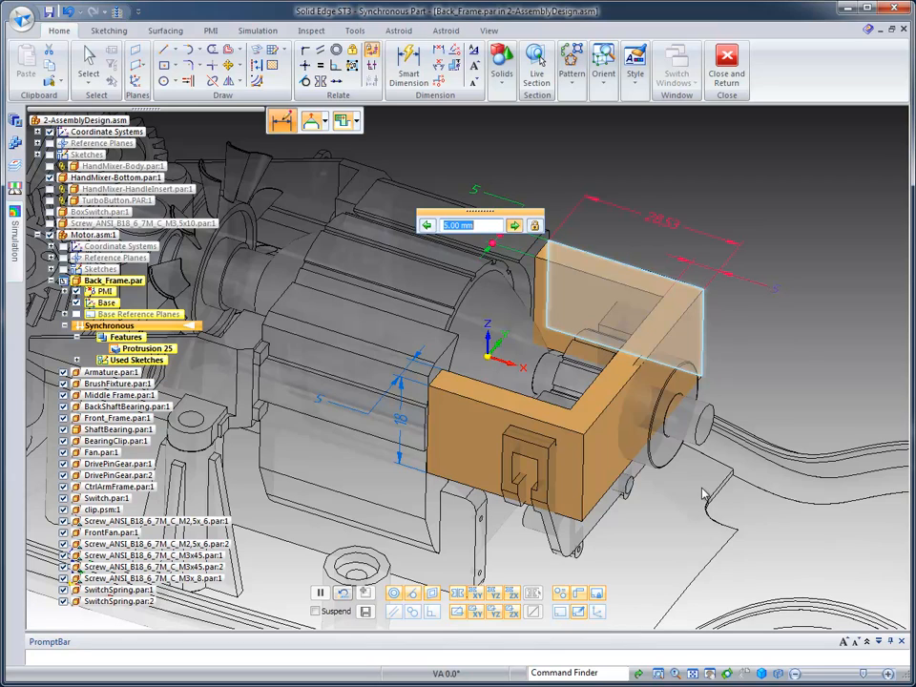
pyautogui.write('5.75')
pyautogui.press('Return')
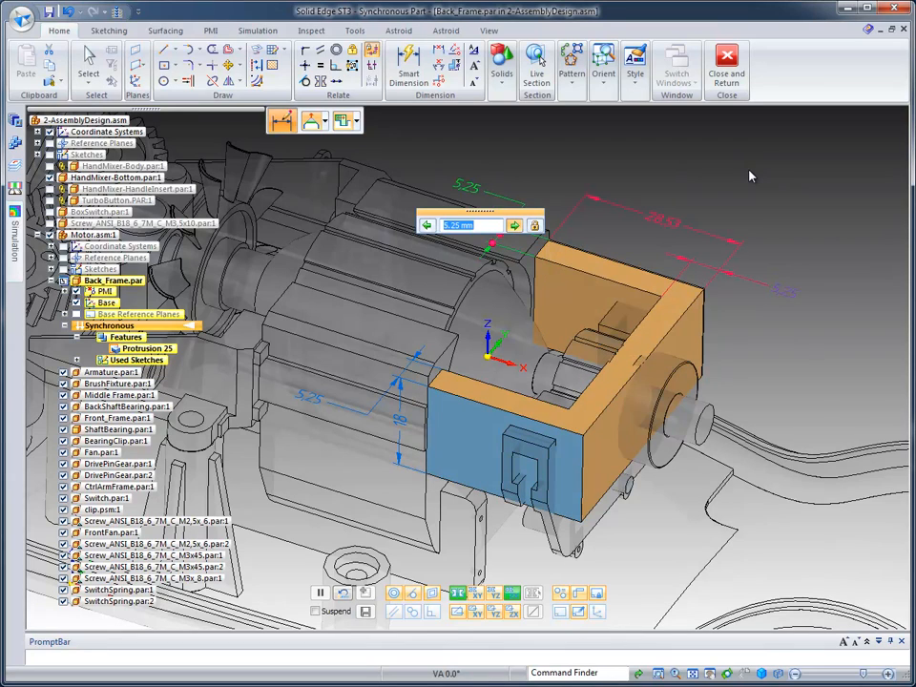
pyautogui.scroll(5, 751, 177)
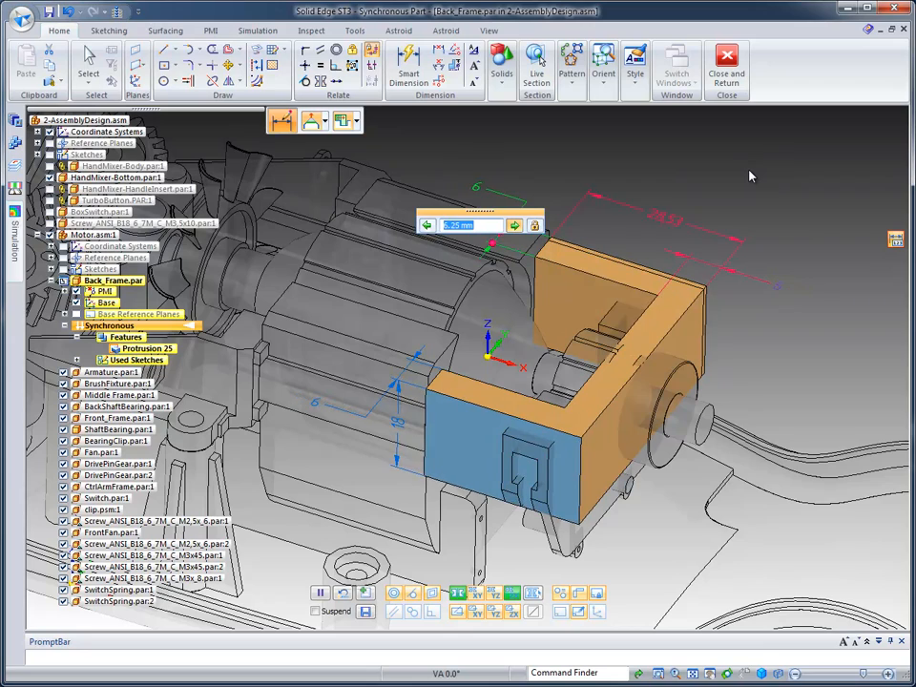
pyautogui.scroll(-3, 751, 176)
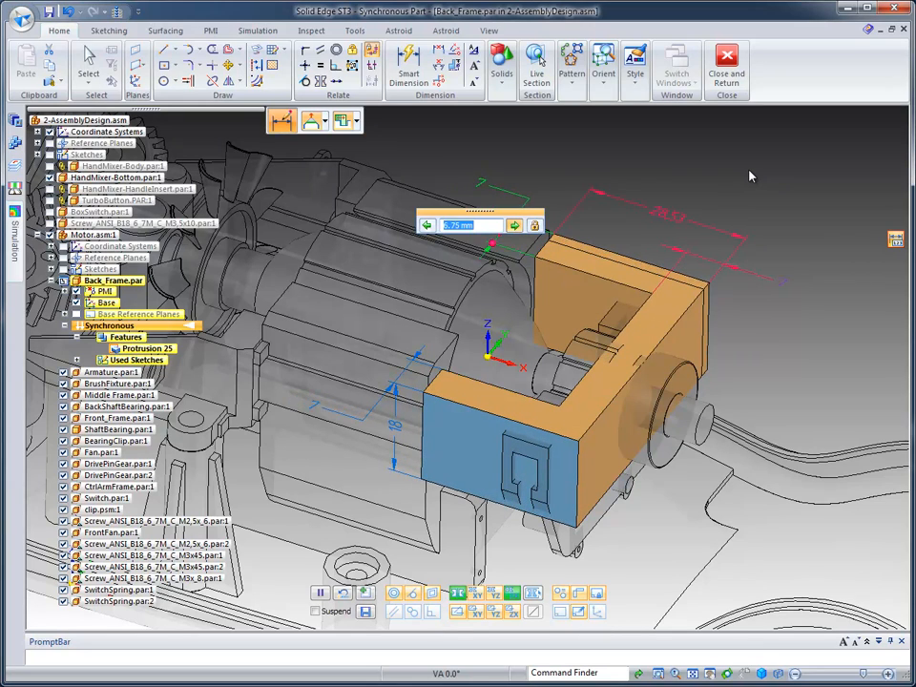
pyautogui.scroll(-1, 750, 171)
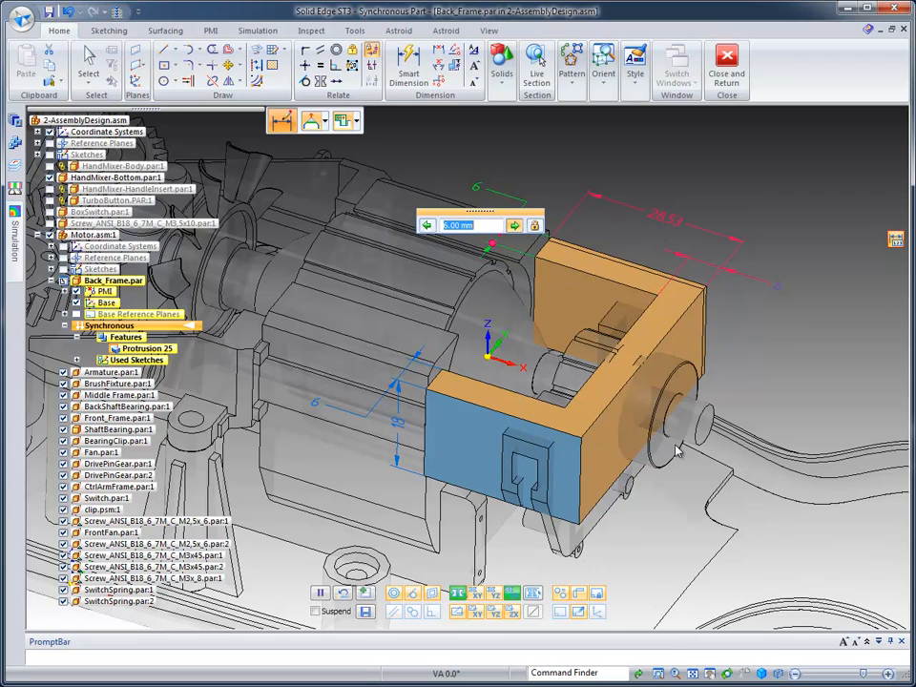
pyautogui.scroll(1, 793, 255)
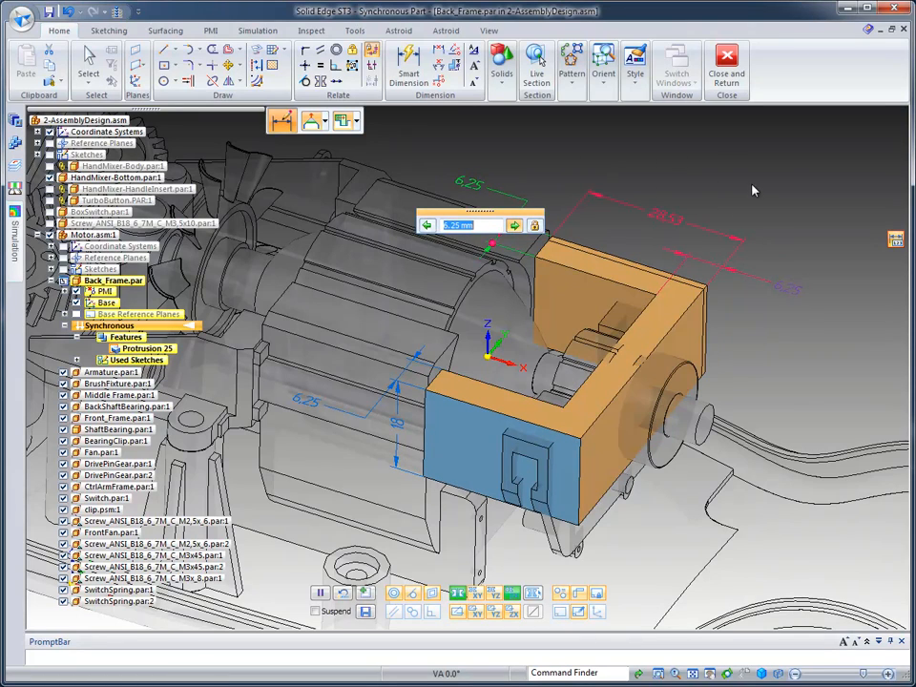
pyautogui.scroll(3, 763, 191)
pyautogui.scroll(-4, 762, 191)
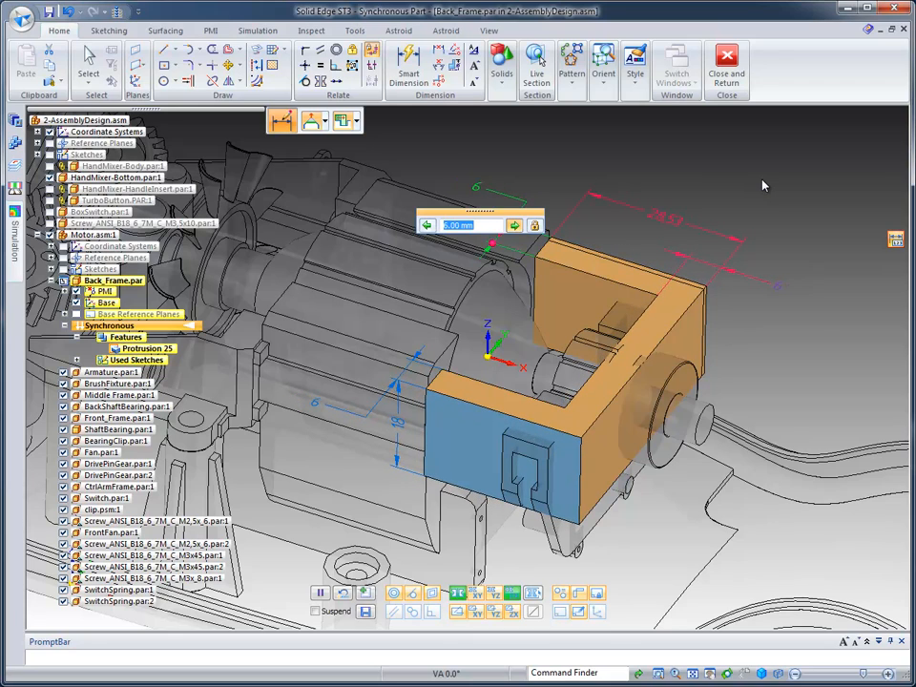
pyautogui.press('Return')
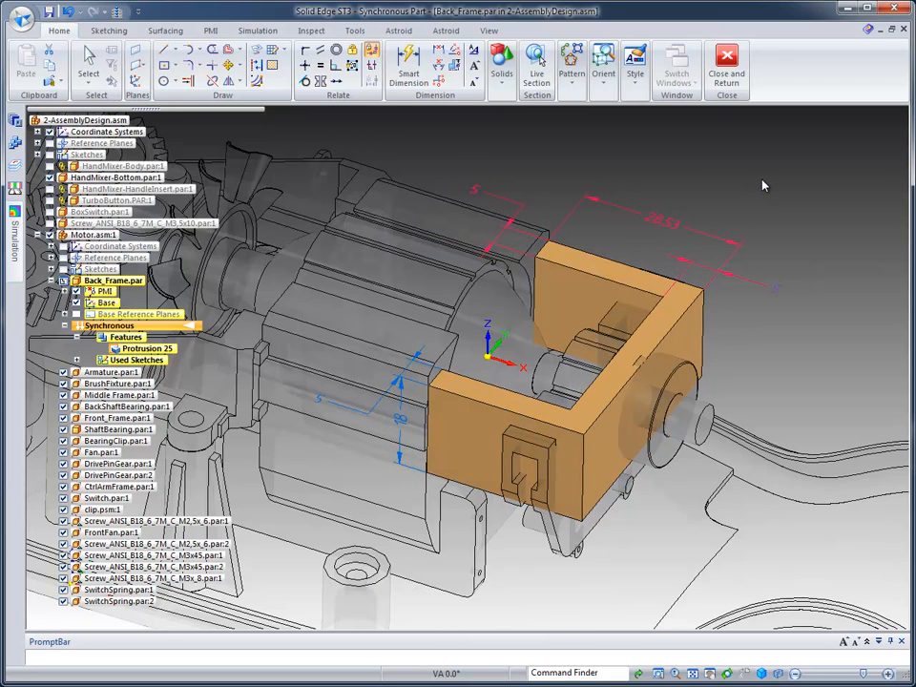
# Set the back frame's overall length along the arms to 32 mm through its dimension on the solid
pyautogui.click(668, 221)
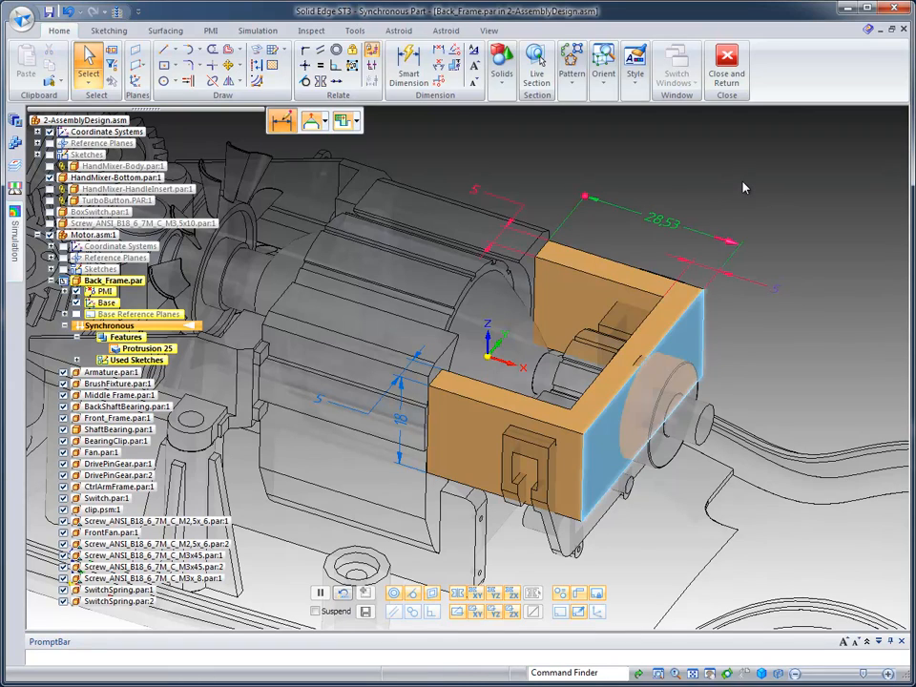
pyautogui.write('30')
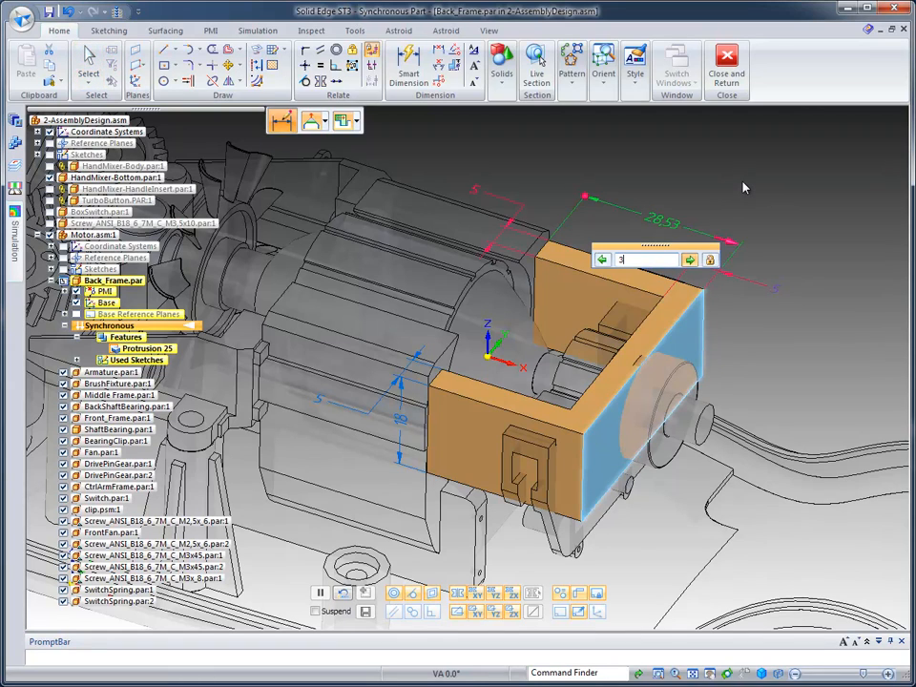
pyautogui.press('Return')
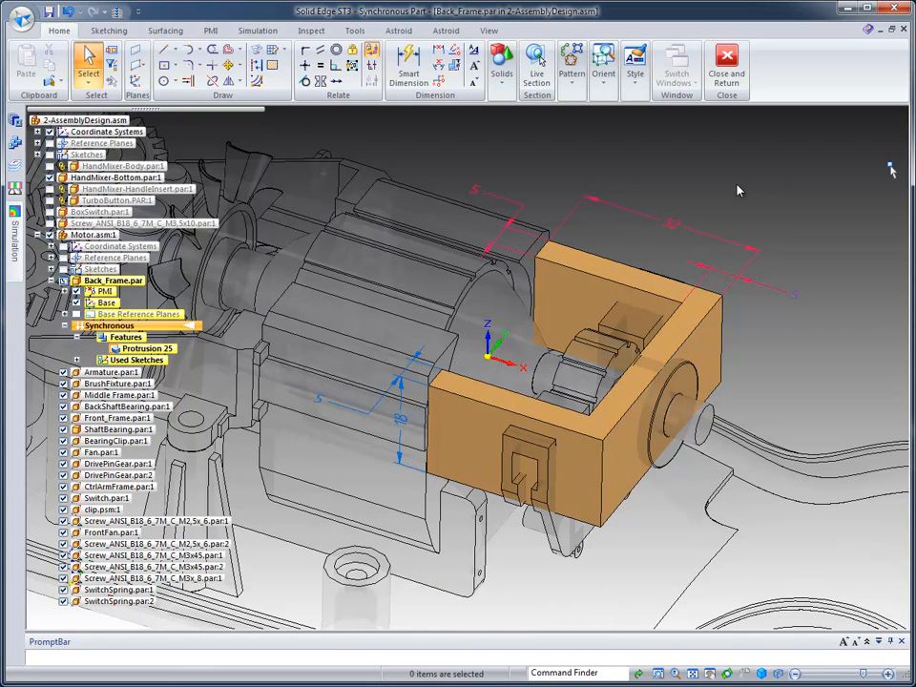
# Round the inner and outer vertical edges at both corners of the back frame with a 3 mm radius
pyautogui.moveTo(765, 178); pyautogui.dragTo(531, 112, button='middle')
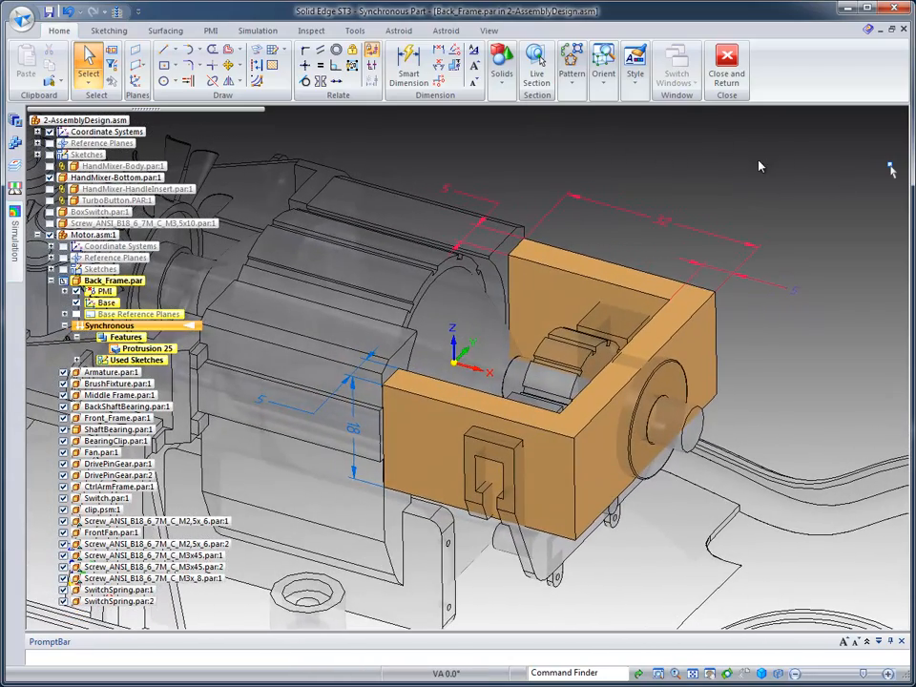
pyautogui.moveTo(759, 167); pyautogui.dragTo(660, 140, button='middle')
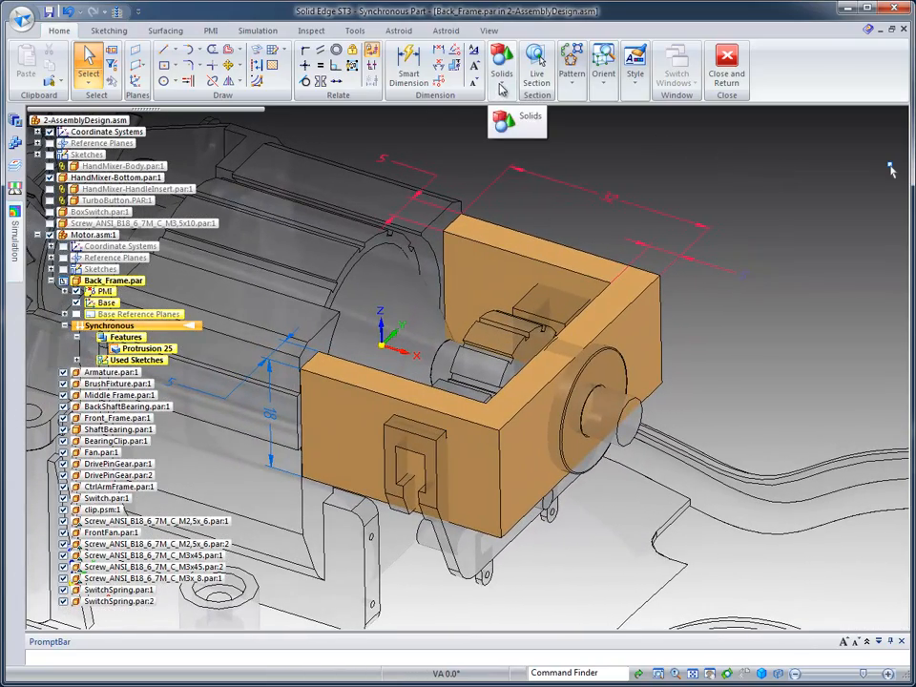
pyautogui.click(502, 86)
pyautogui.click(584, 118)
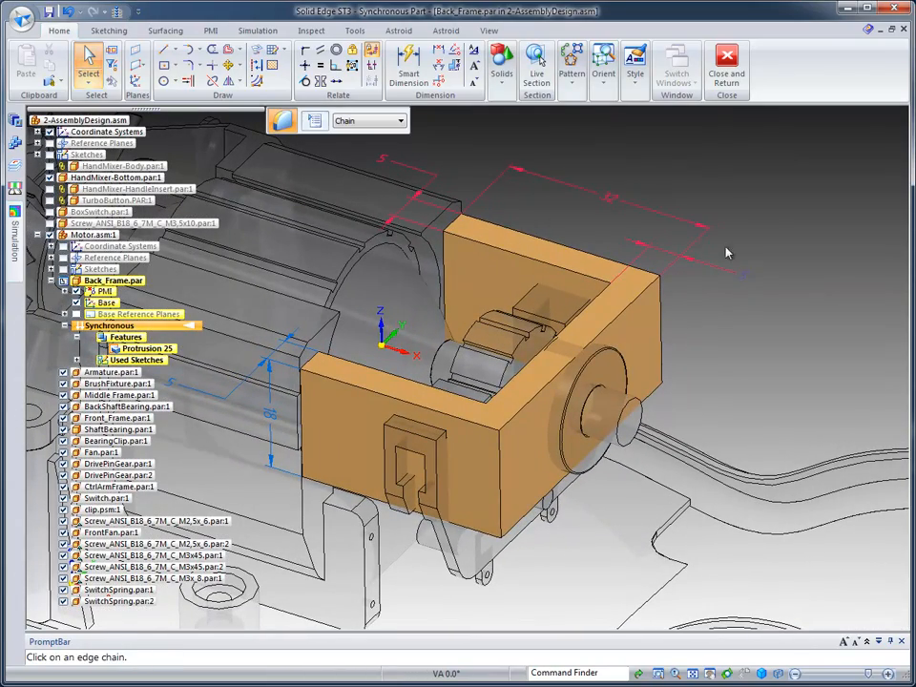
pyautogui.click(662, 312)
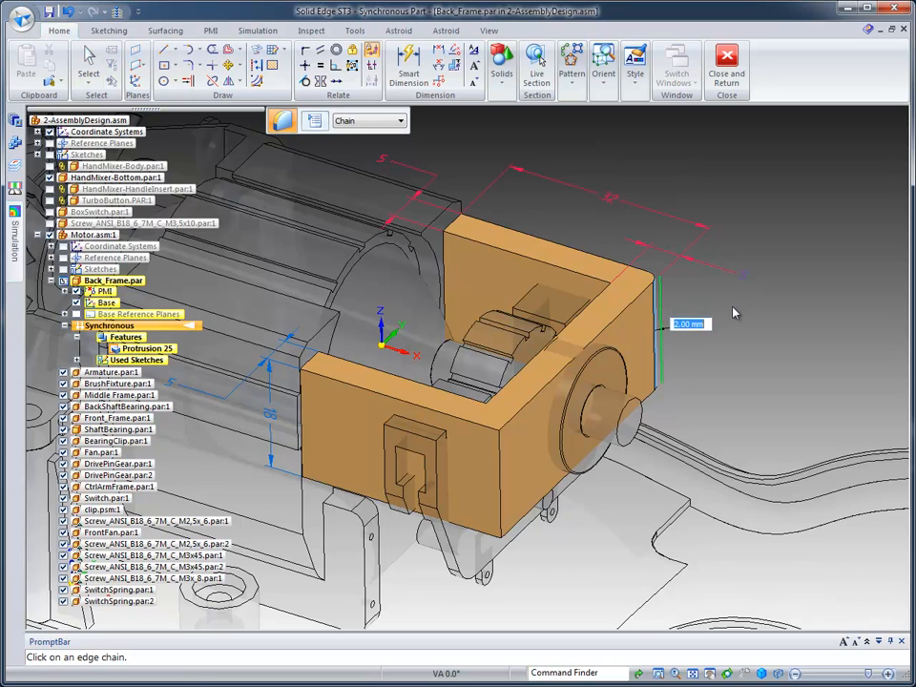
pyautogui.write('3')
pyautogui.press('Return')
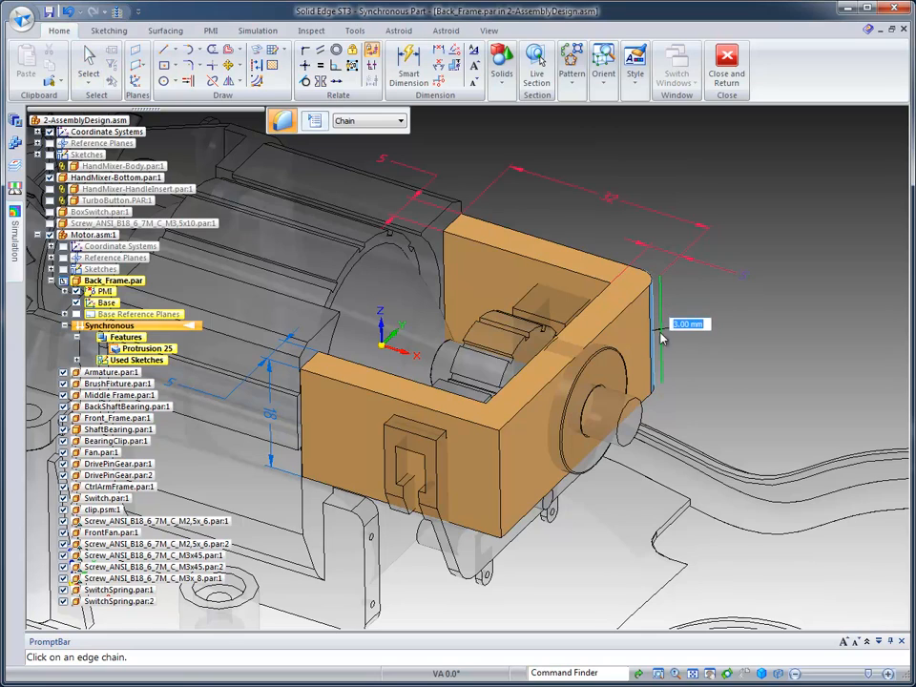
pyautogui.click(611, 310)
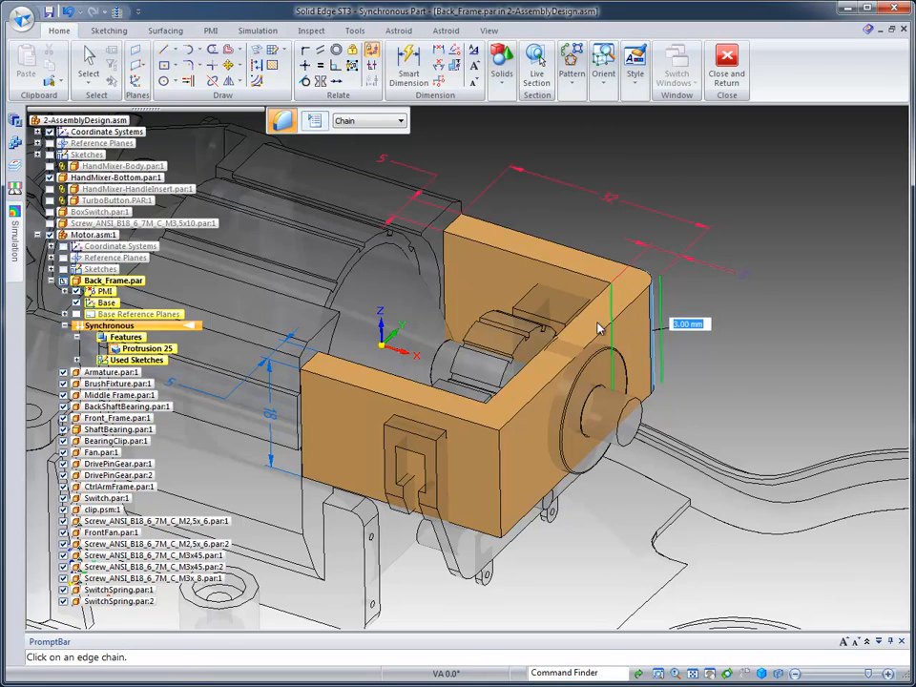
pyautogui.click(488, 432)
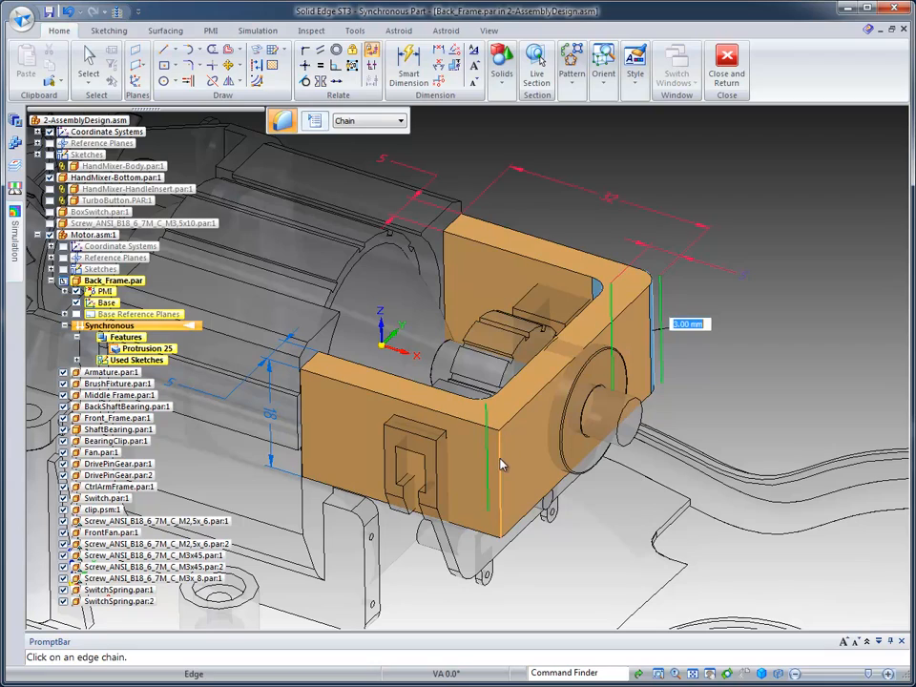
pyautogui.rightClick(790, 226)
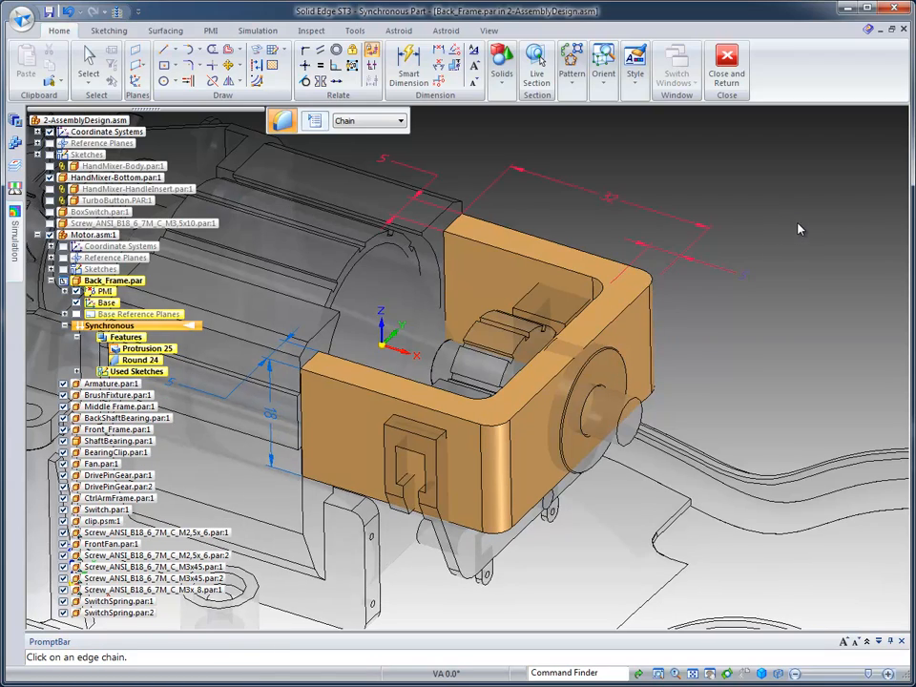
# Hide the PMI dimensions and sketch a 20 mm diameter circle on the crossbar's outer face, centred on the motor shaft axis
pyautogui.click(75, 291)
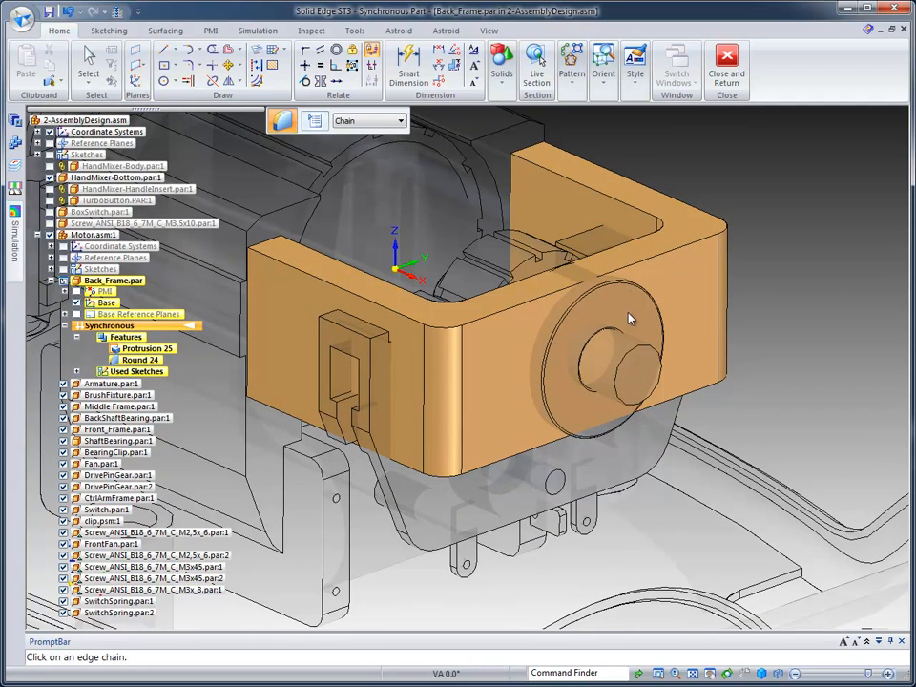
pyautogui.click(164, 80)
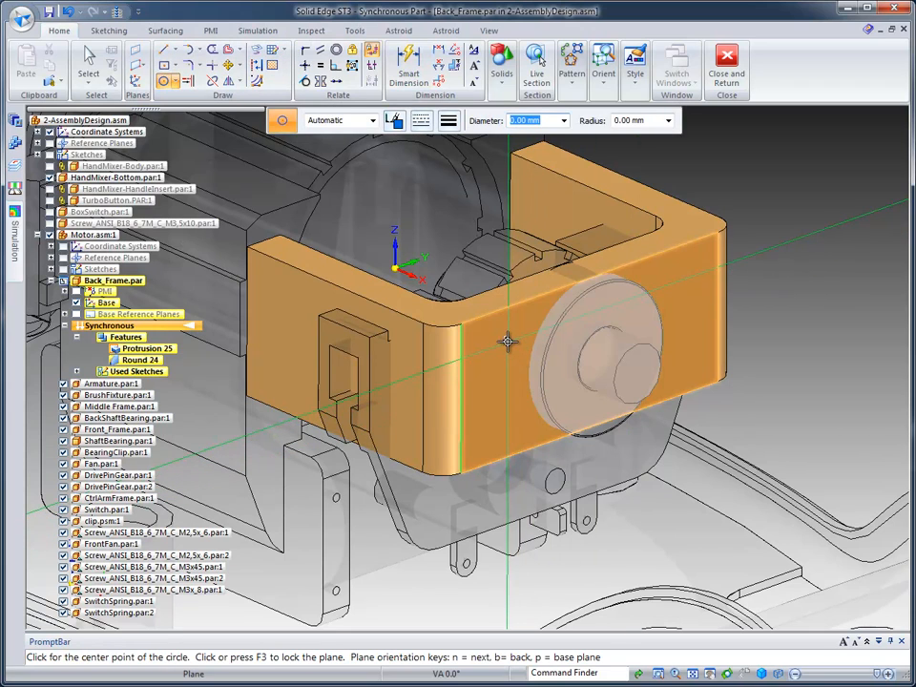
pyautogui.press('F3')
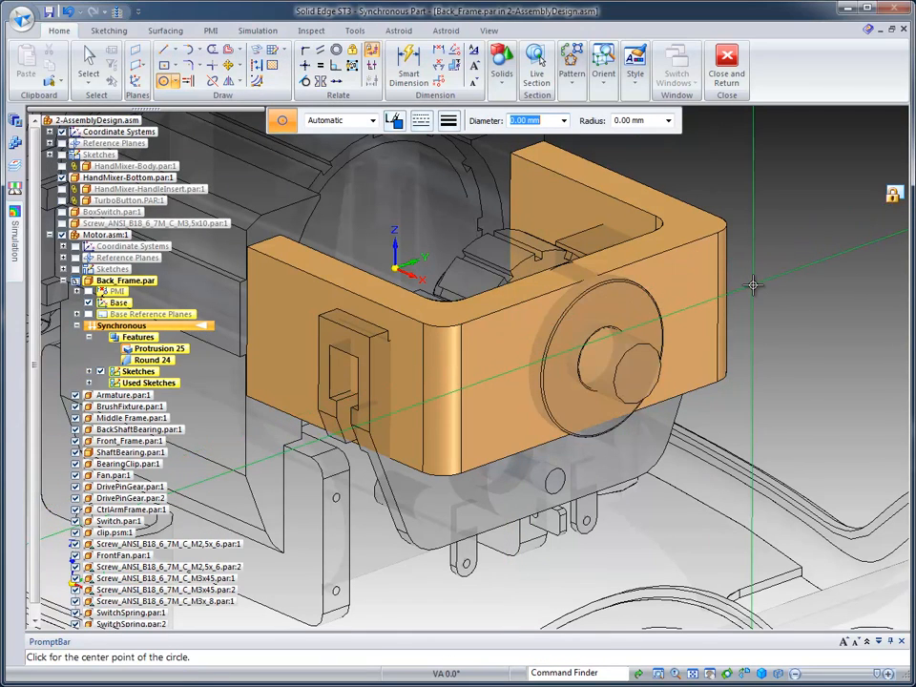
pyautogui.click(744, 673)
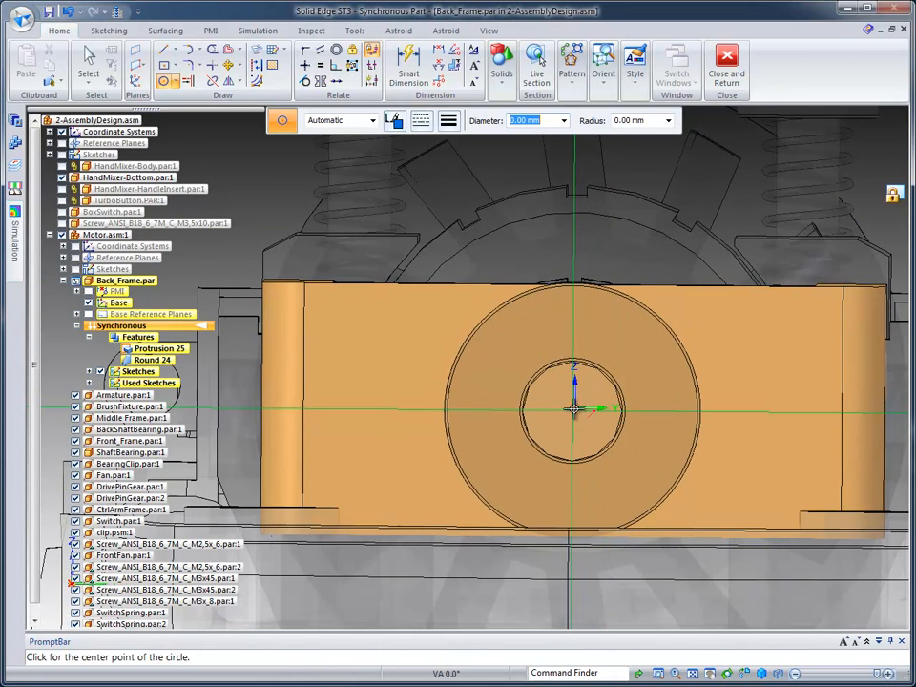
pyautogui.moveTo(576, 408); pyautogui.dragTo(576, 407)
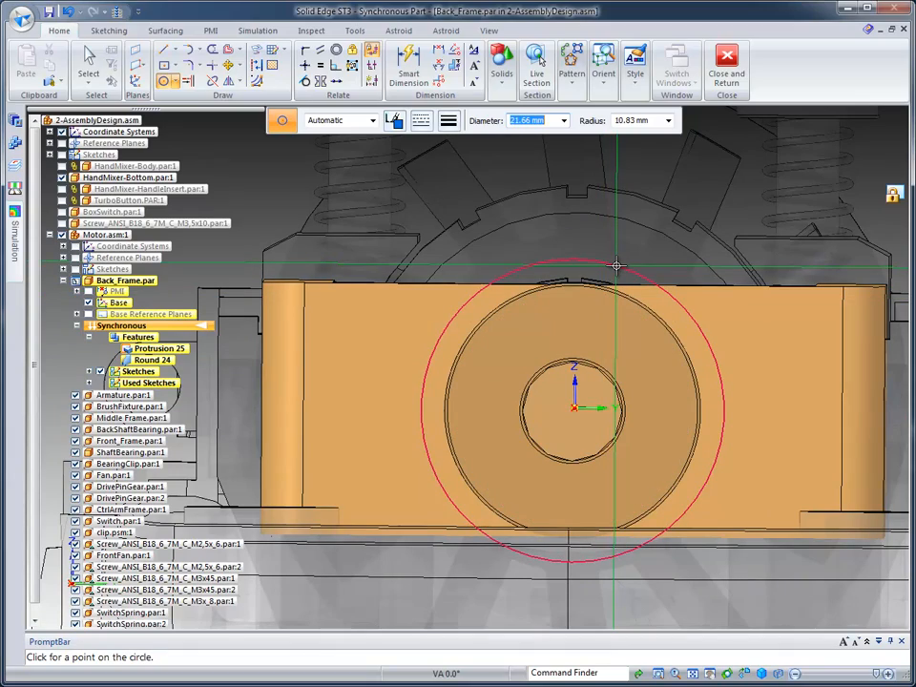
pyautogui.press('Return')
pyautogui.moveTo(617, 266)
pyautogui.mouseDown(button='middle')
pyautogui.moveTo(660, 250)
pyautogui.moveTo(632, 180)
pyautogui.moveTo(609, 150)
pyautogui.mouseUp(button='middle')
pyautogui.press('Escape')
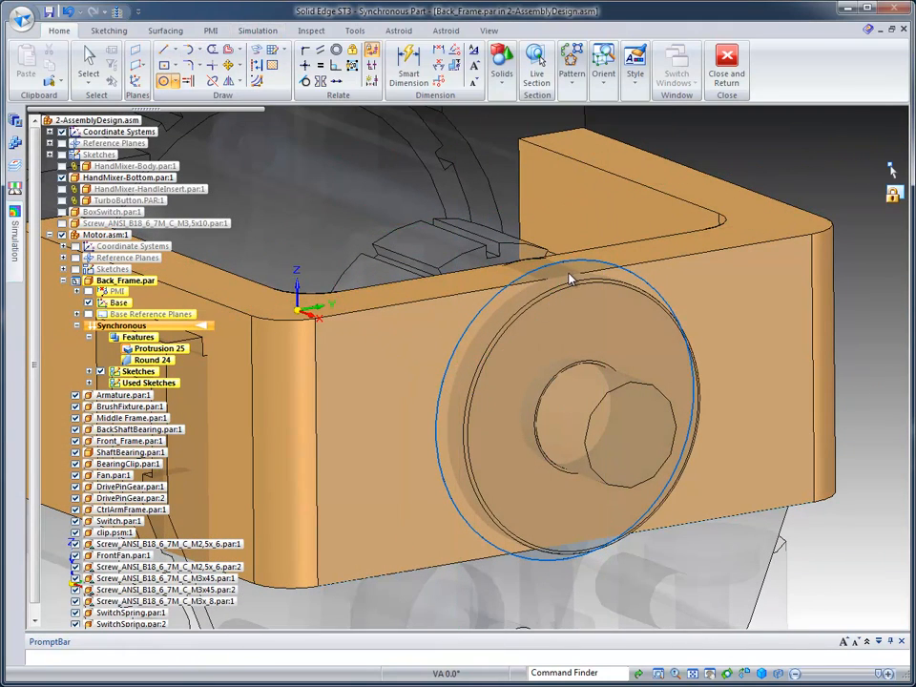
# Extrude all regions of the 20 mm circle 5 mm outward from the crossbar as a round boss
pyautogui.click(572, 274)
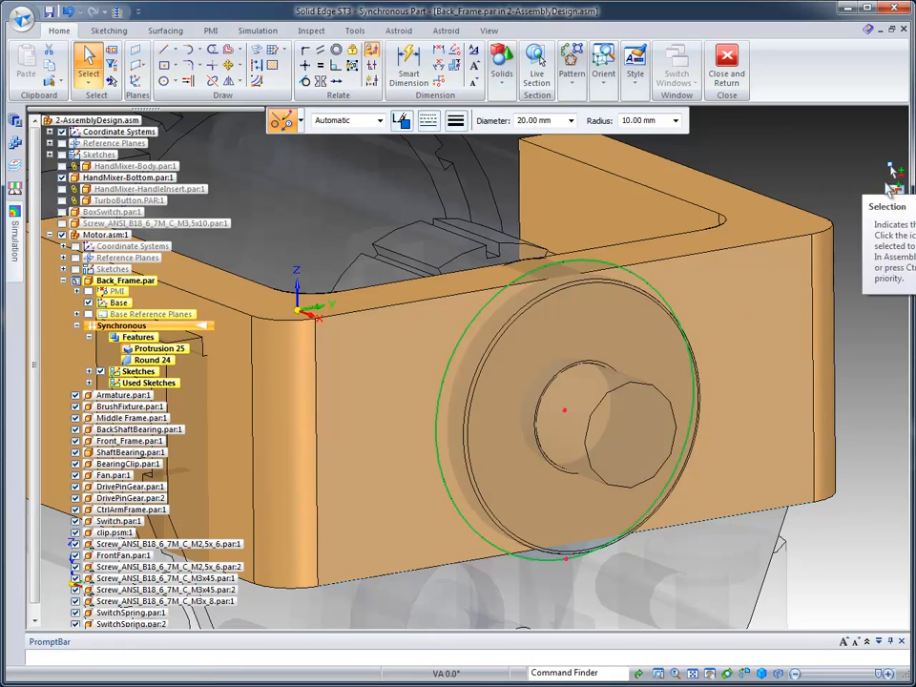
pyautogui.click(490, 346)
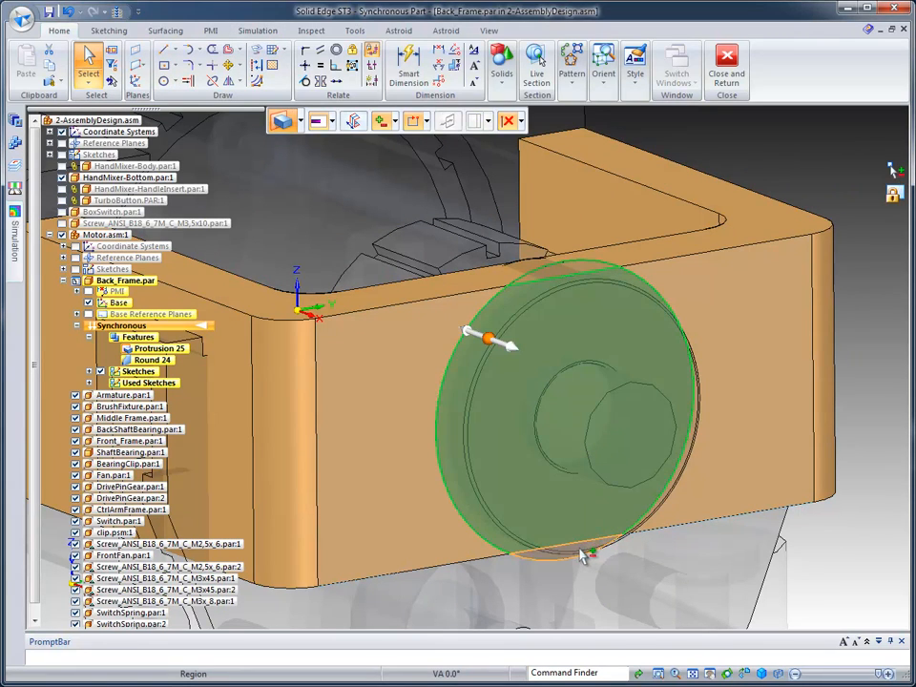
pyautogui.click(561, 271)
pyautogui.click(512, 353)
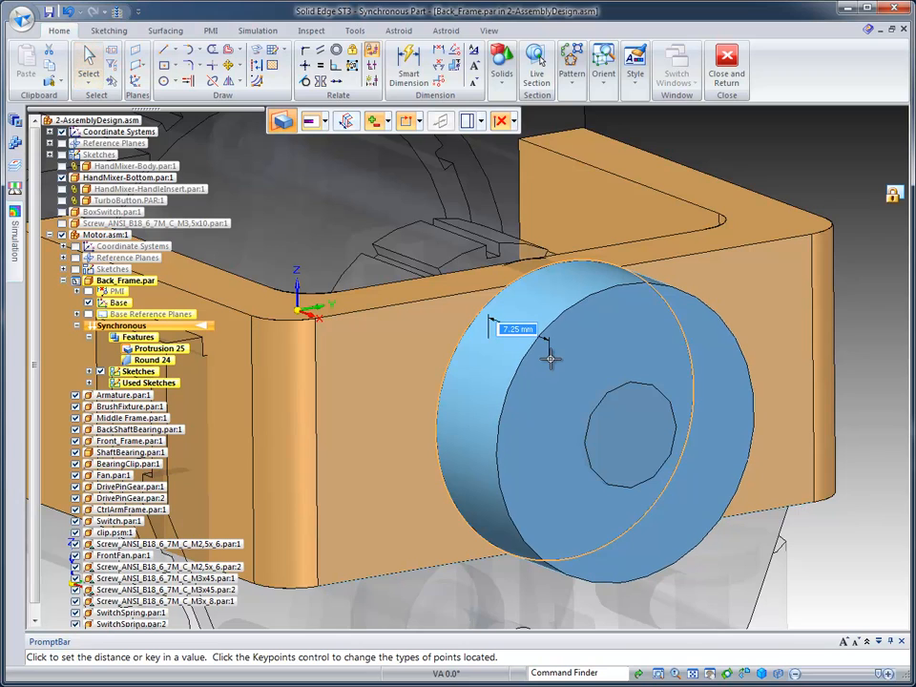
pyautogui.write('5')
pyautogui.press('Return')
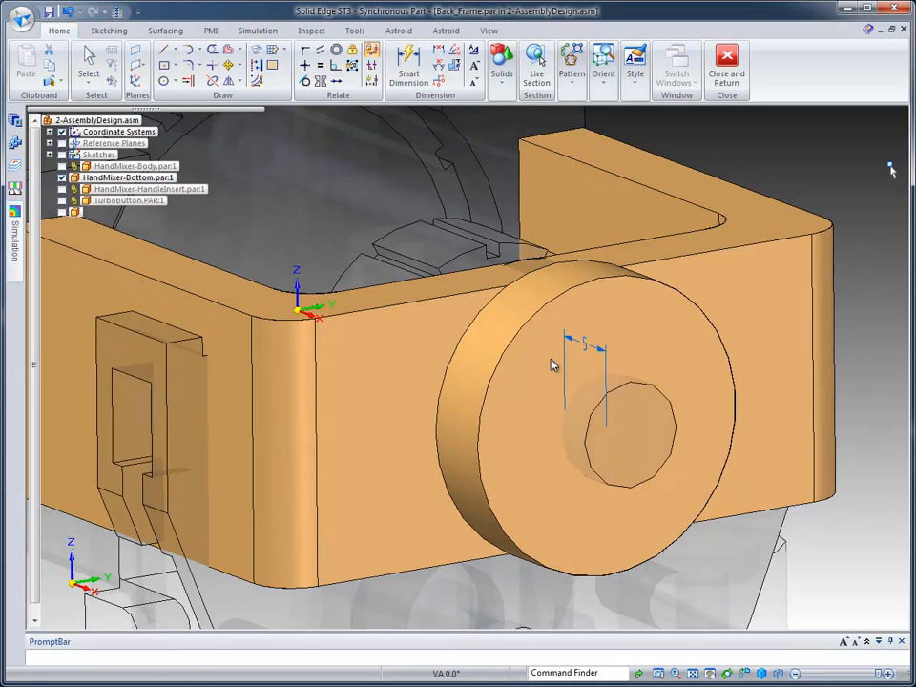
# Sketch a concentric 9 mm diameter circle on the outer face of the round boss
pyautogui.click(163, 81)
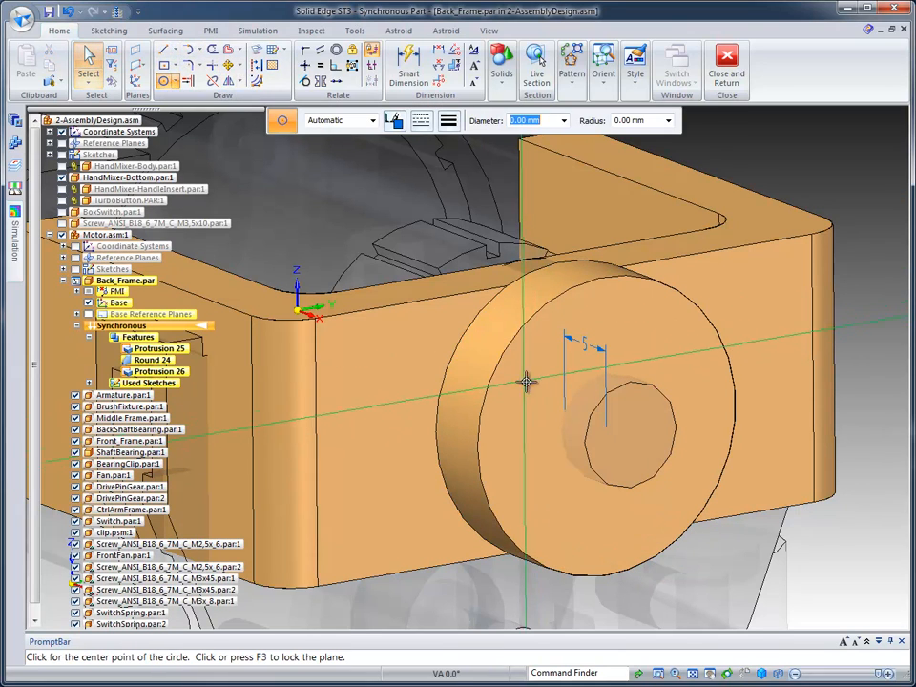
pyautogui.click(527, 364)
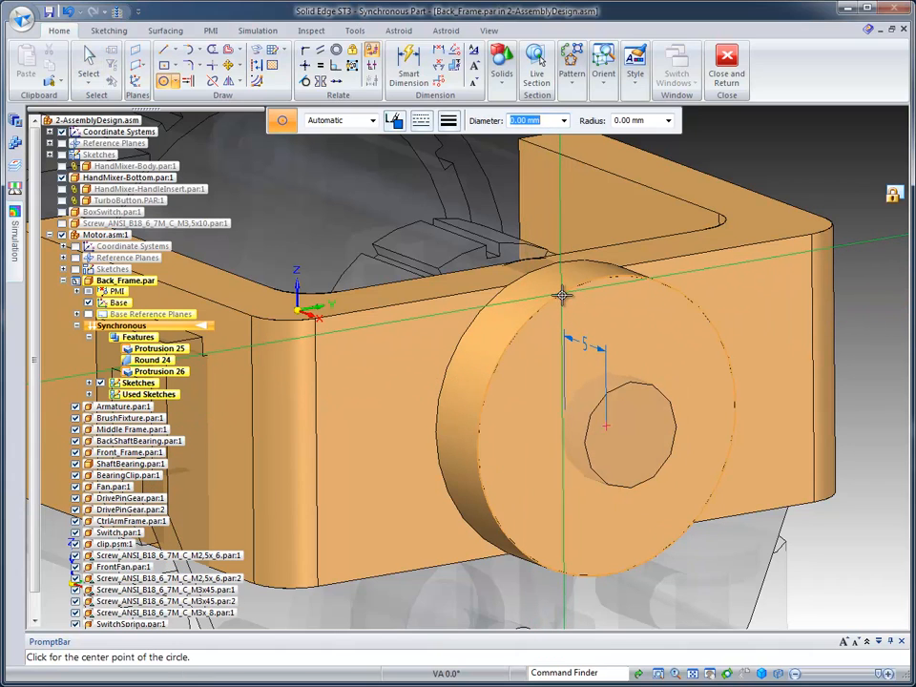
pyautogui.click(606, 426)
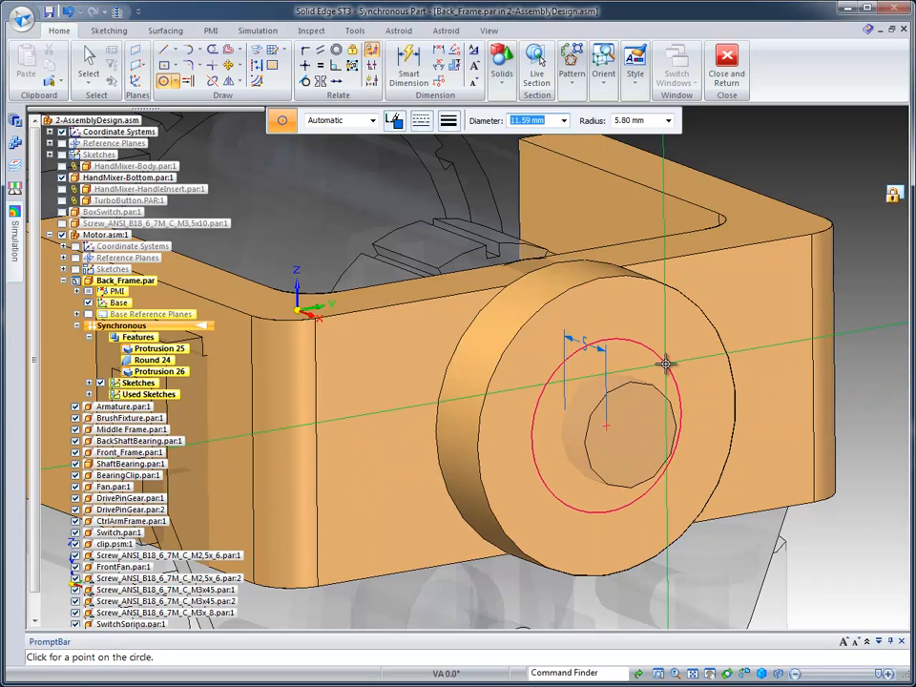
pyautogui.write('9')
pyautogui.press('Return')
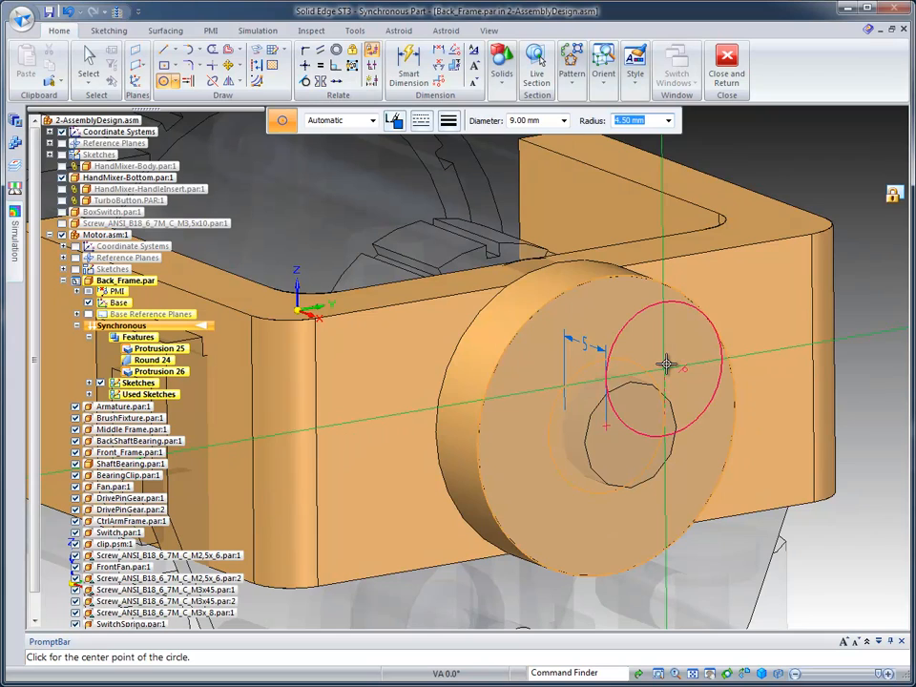
pyautogui.press('Escape')
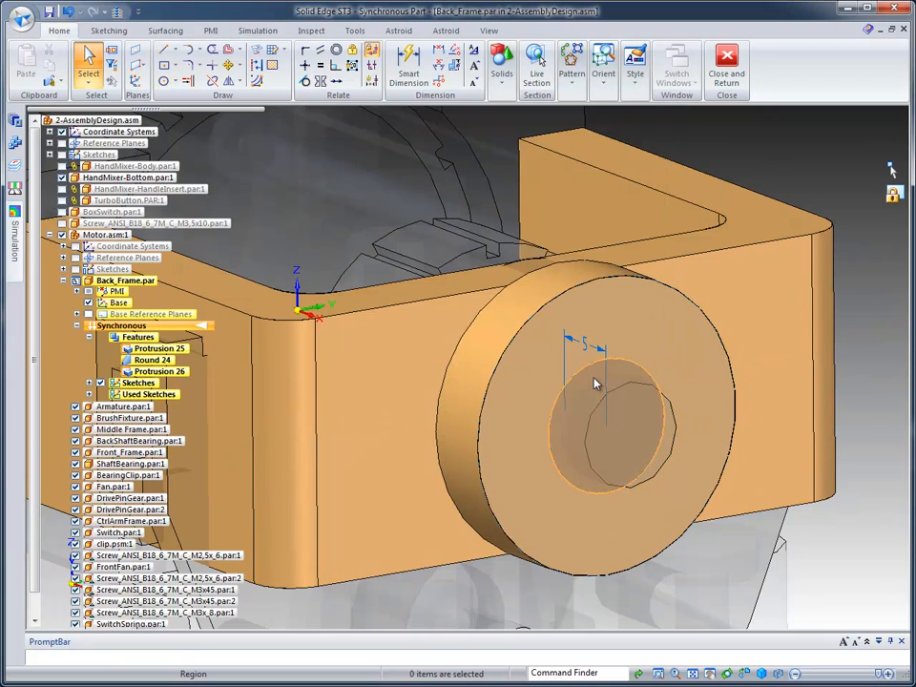
# Extrude the 9 mm circle 5 mm outward from the large boss as a smaller cylindrical boss
pyautogui.click(599, 391)
pyautogui.click(611, 387)
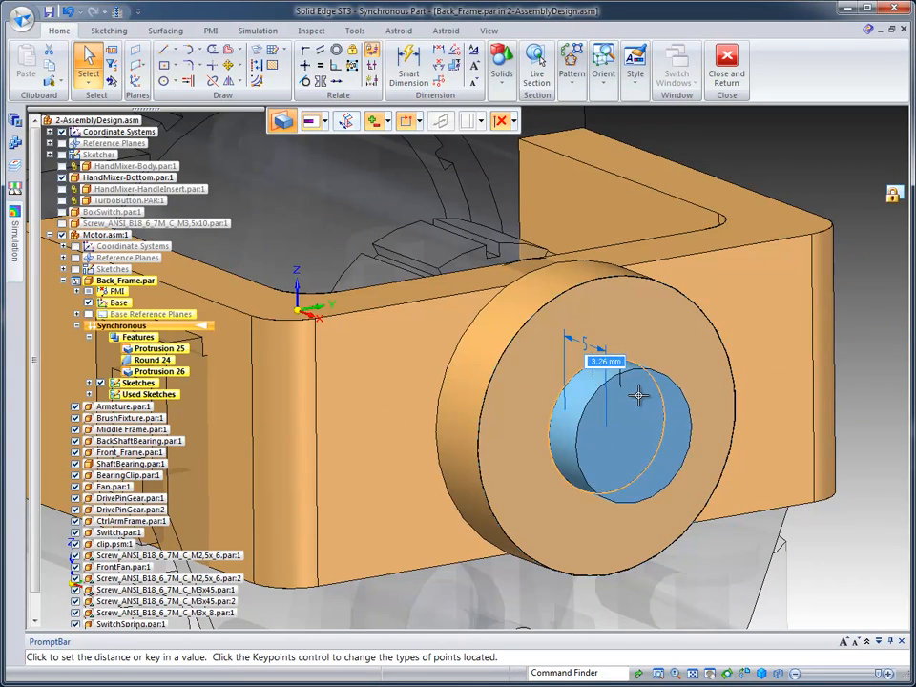
pyautogui.write('5')
pyautogui.press('Return')
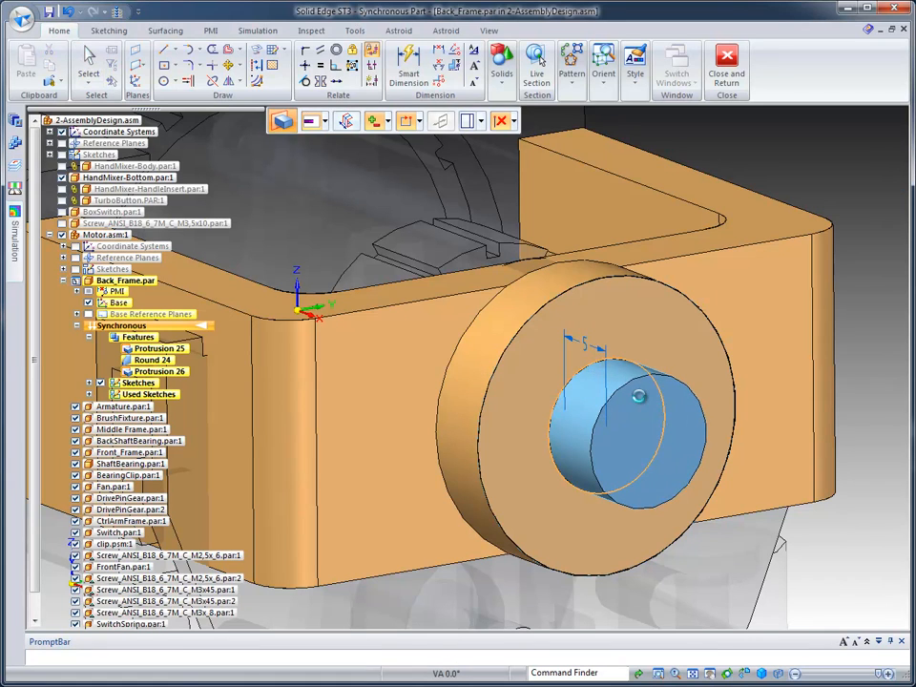
pyautogui.click(777, 137)
pyautogui.moveTo(779, 137); pyautogui.dragTo(783, 137, button='middle')
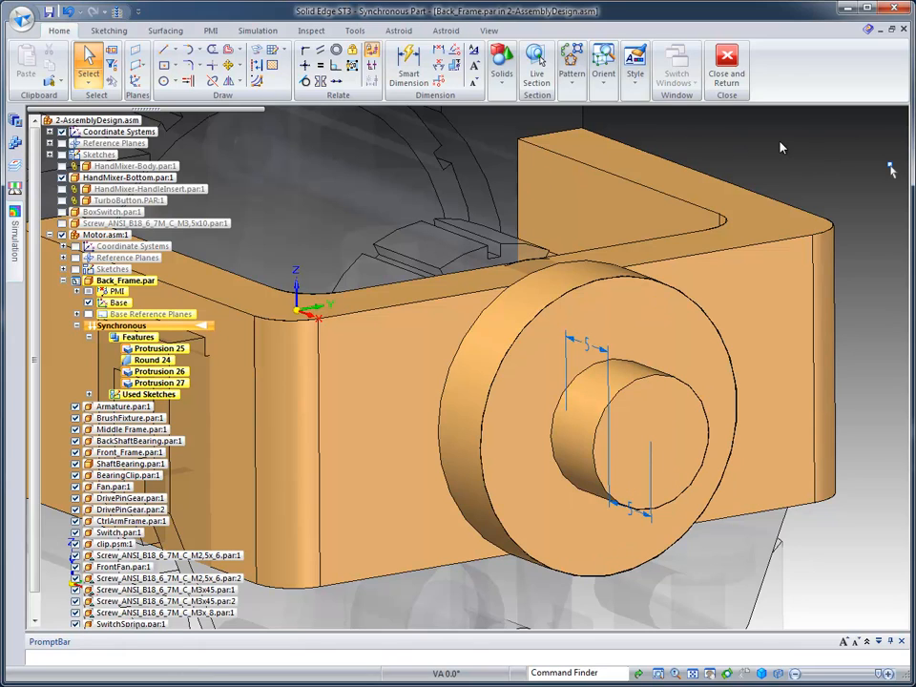
# Round the large boss's outer rim and the small boss's base and end edges with a 2 mm radius
pyautogui.click(501, 81)
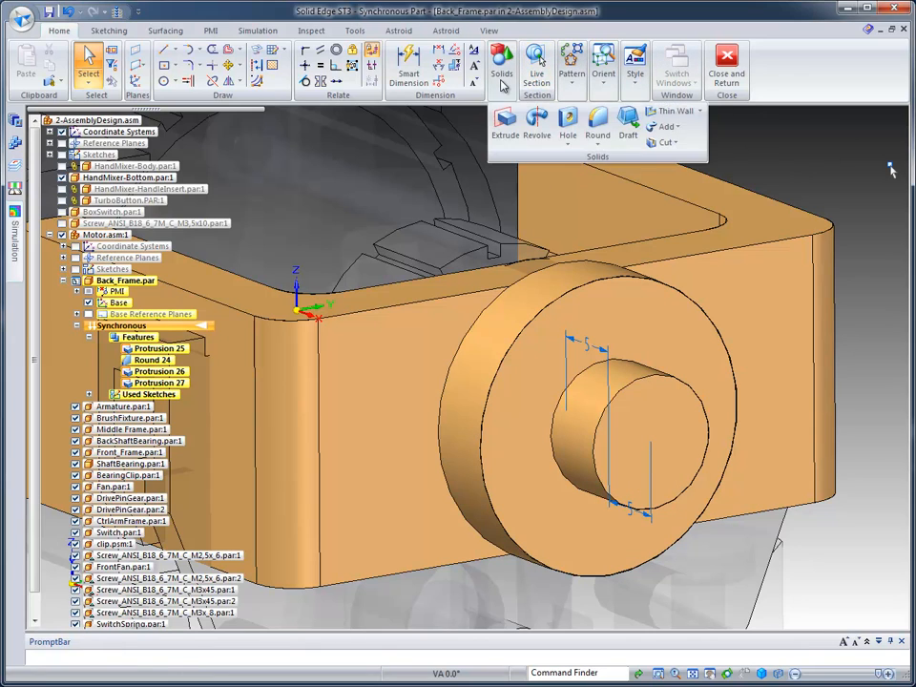
pyautogui.click(597, 122)
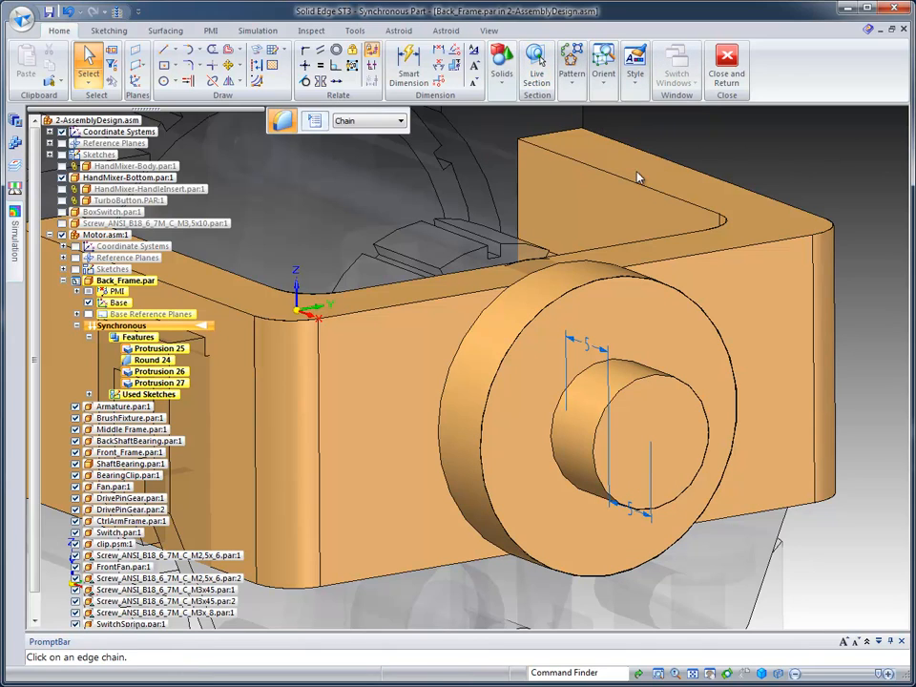
pyautogui.click(654, 288)
pyautogui.write('2')
pyautogui.press('Return')
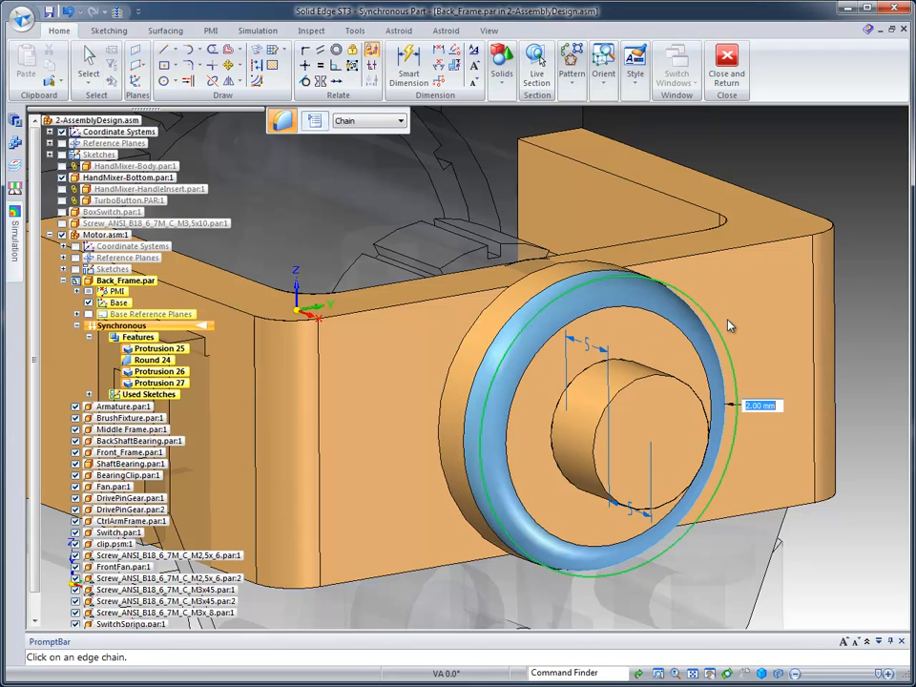
pyautogui.click(614, 367)
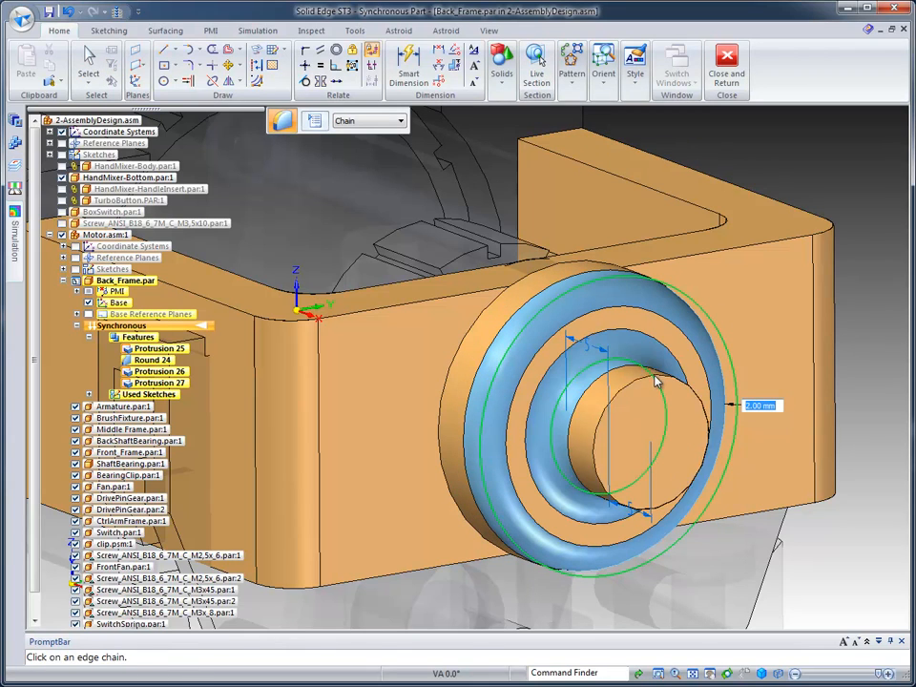
pyautogui.click(654, 381)
pyautogui.rightClick(842, 173)
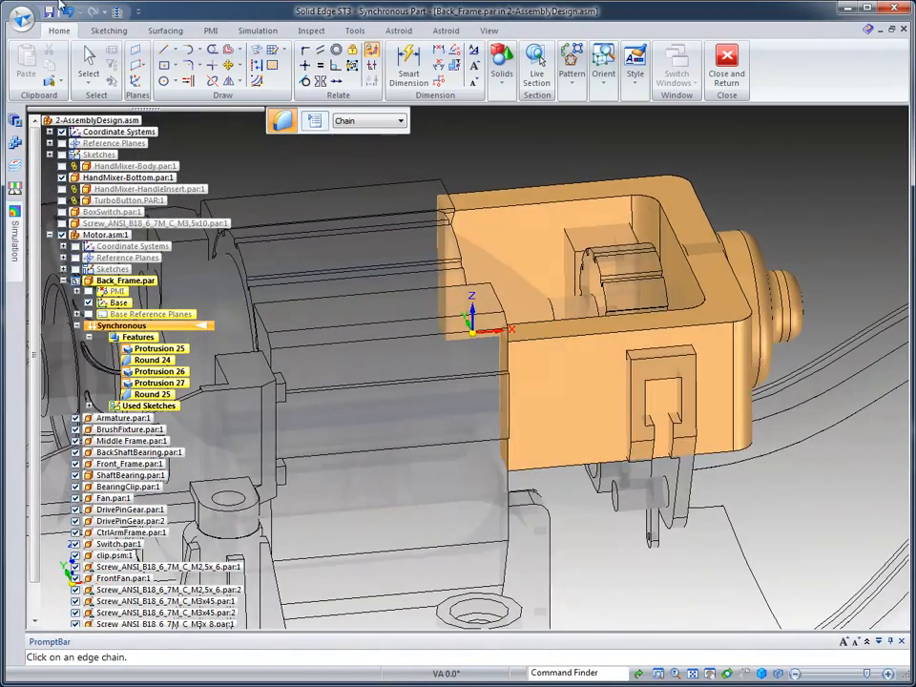
# Hide the surrounding assembly components so that only the back frame is displayed
pyautogui.click(118, 11)
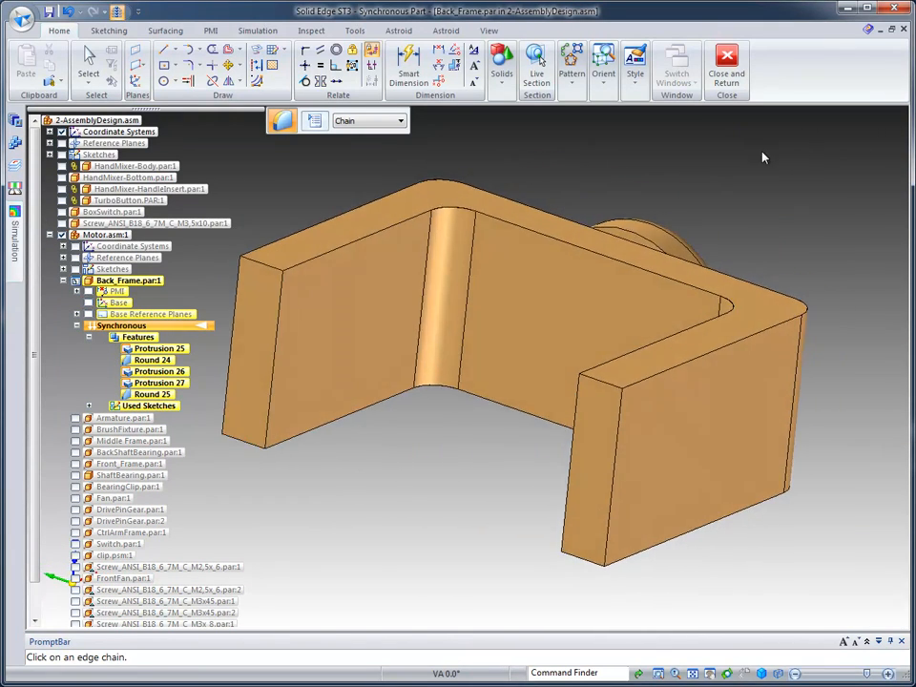
# Extrude the two exposed boss segments above and below the frame's back wall inward, slightly past the wall's inner face
pyautogui.click(89, 59)
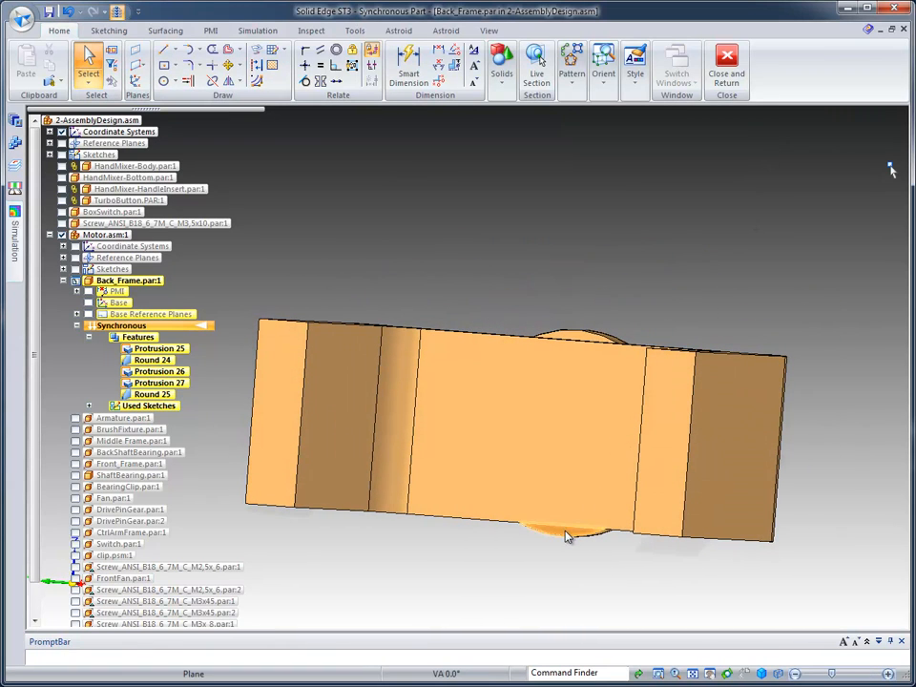
pyautogui.click(565, 536)
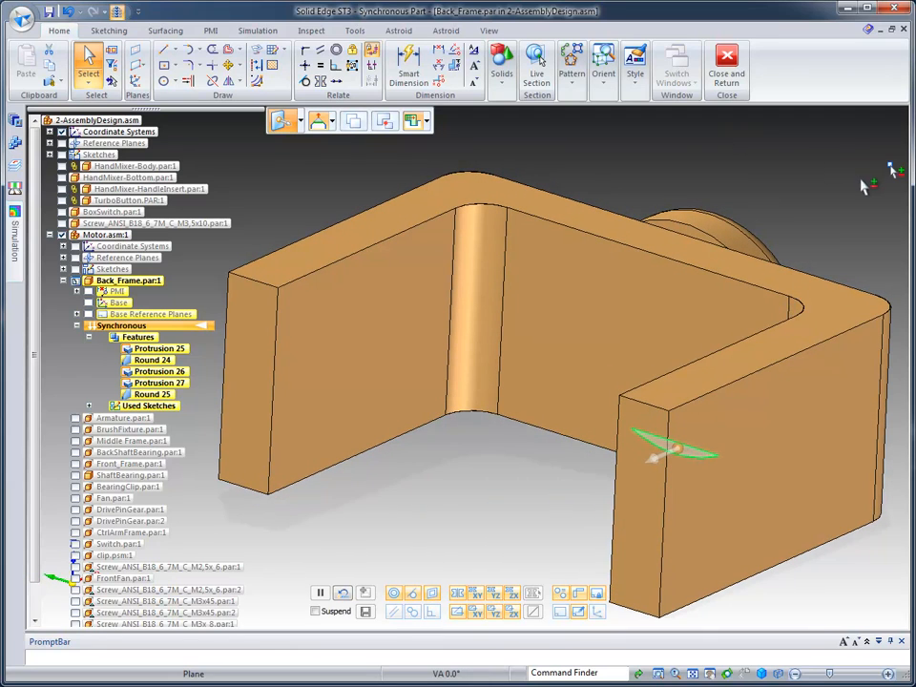
pyautogui.keyDown('ctrl'); pyautogui.click(694, 223); pyautogui.keyUp('ctrl')
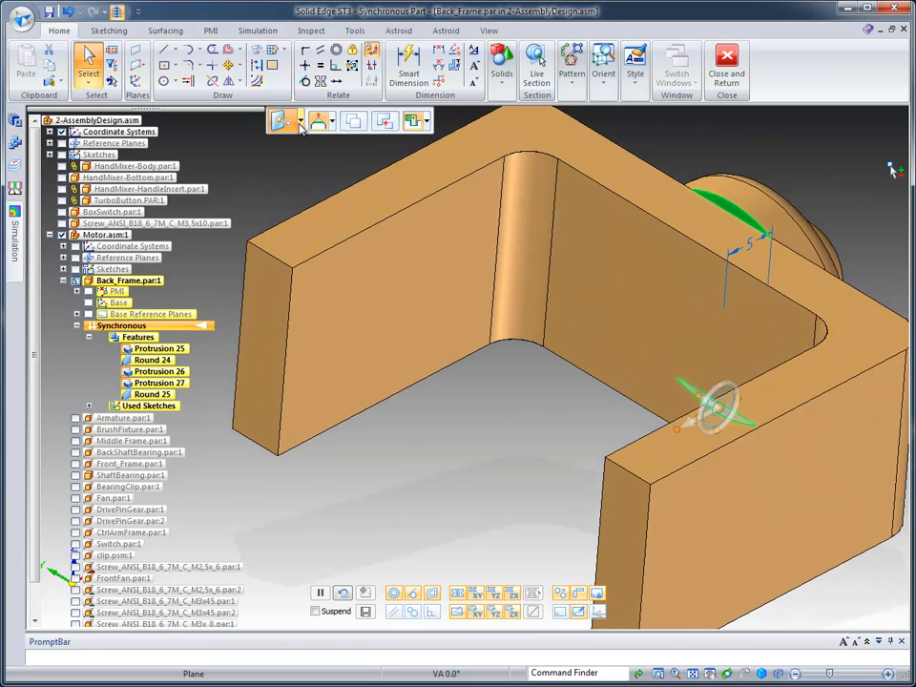
pyautogui.click(300, 122)
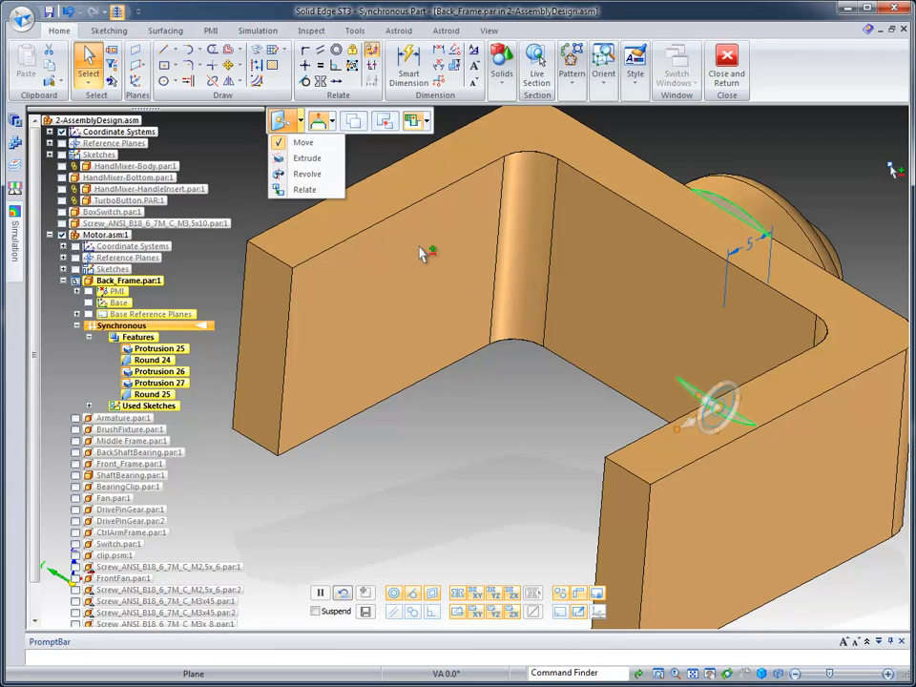
pyautogui.click(306, 160)
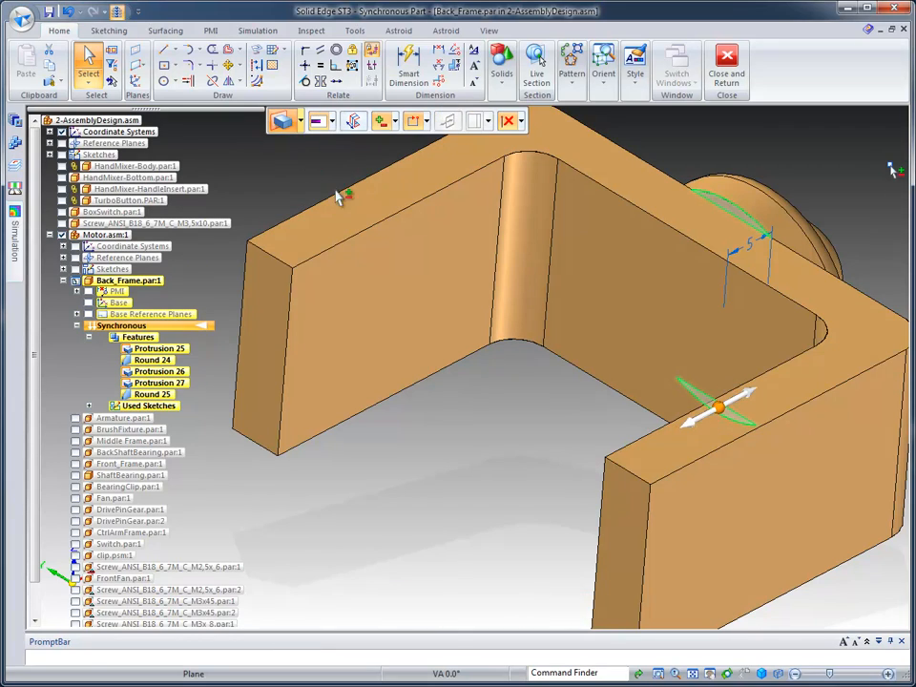
pyautogui.click(689, 420)
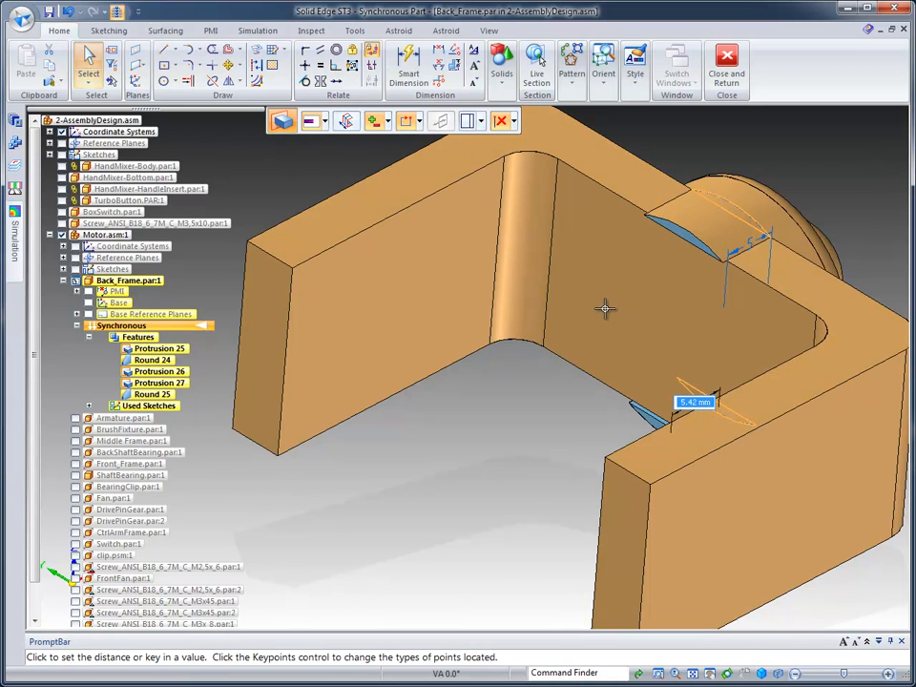
pyautogui.click(605, 308)
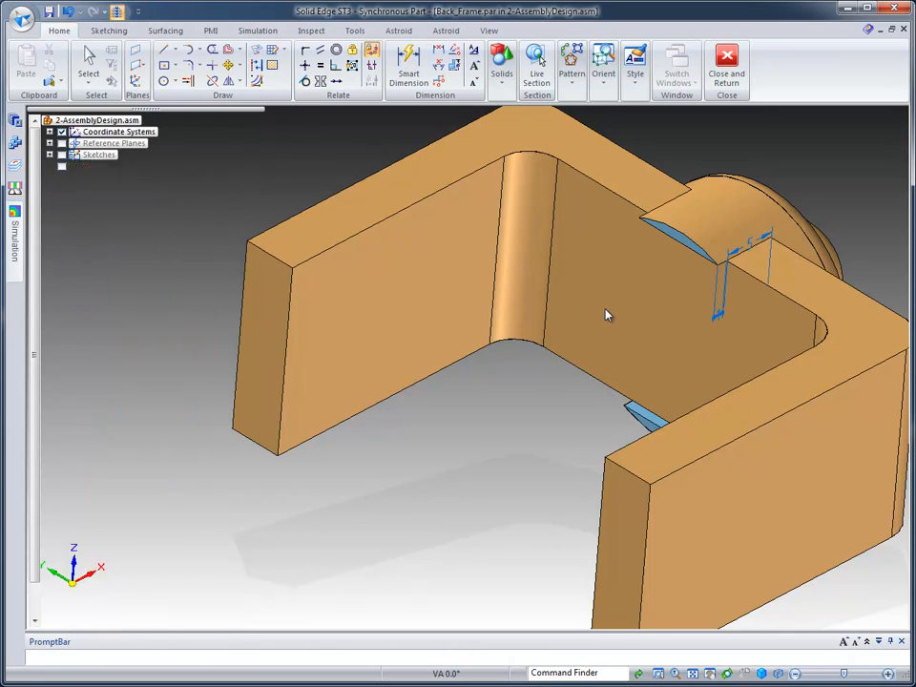
# Move the lower boss segment's flat face 18 mm up to the upper segment so the boss becomes a full cylinder through the back wall
pyautogui.moveTo(505, 410); pyautogui.dragTo(578, 422, button='middle')
pyautogui.click(577, 412)
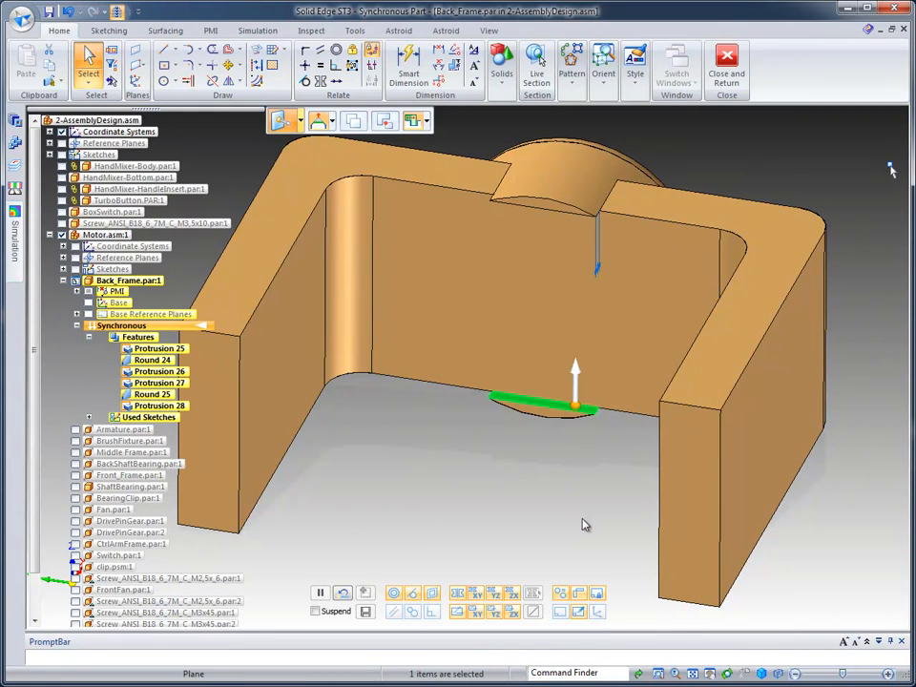
pyautogui.click(576, 380)
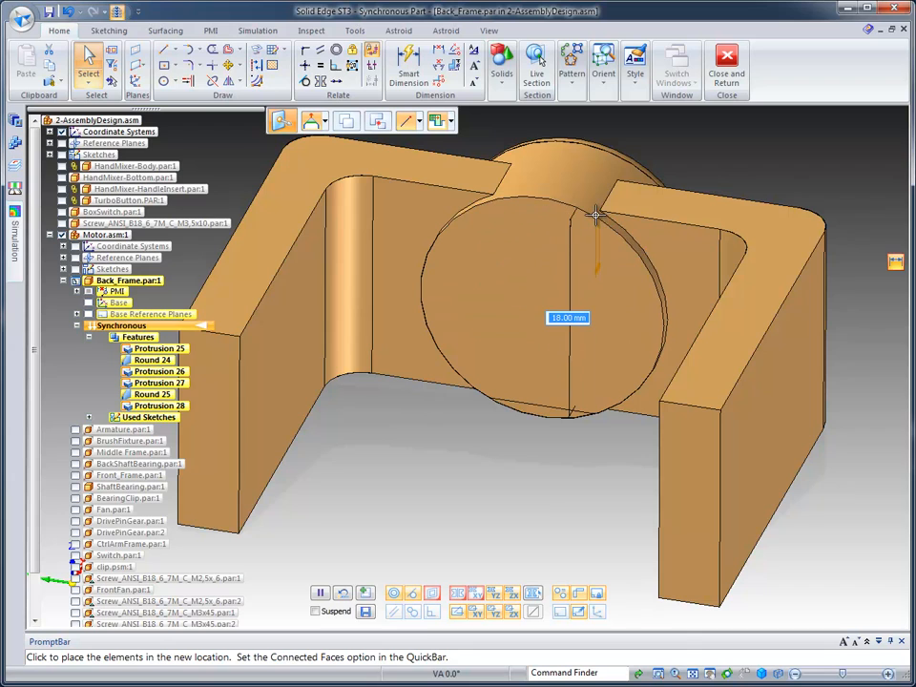
pyautogui.click(624, 209)
pyautogui.click(787, 129)
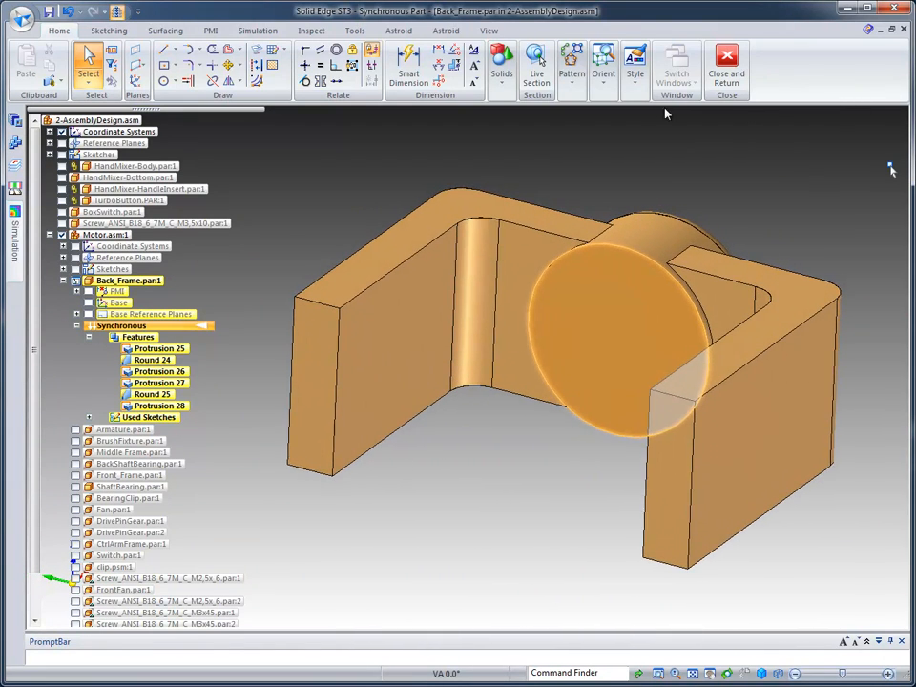
# Set up a 1 mm thin wall with the large boss's inner circular face as the open face
pyautogui.click(500, 67)
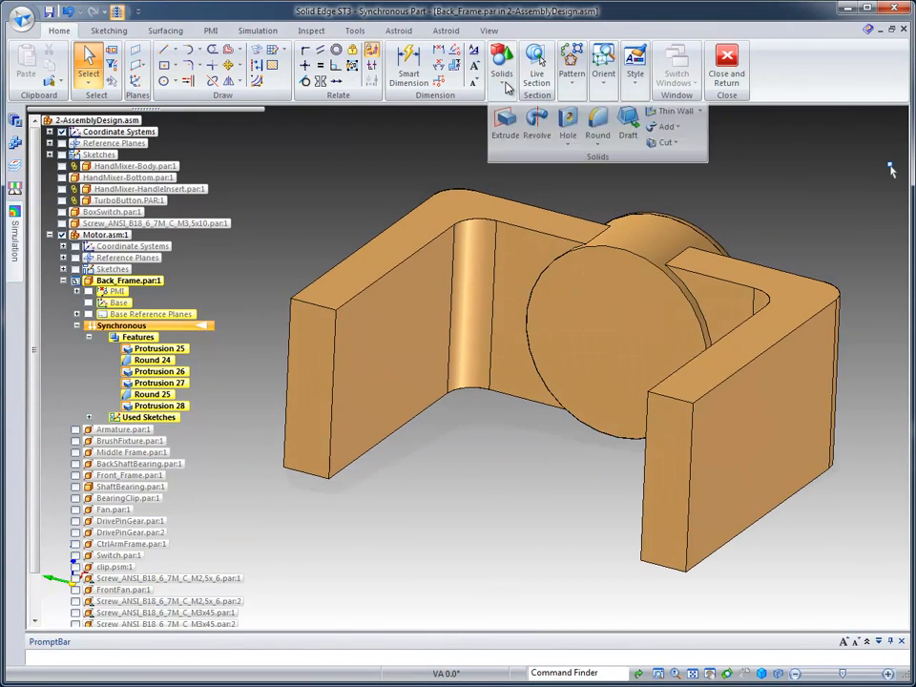
pyautogui.click(674, 112)
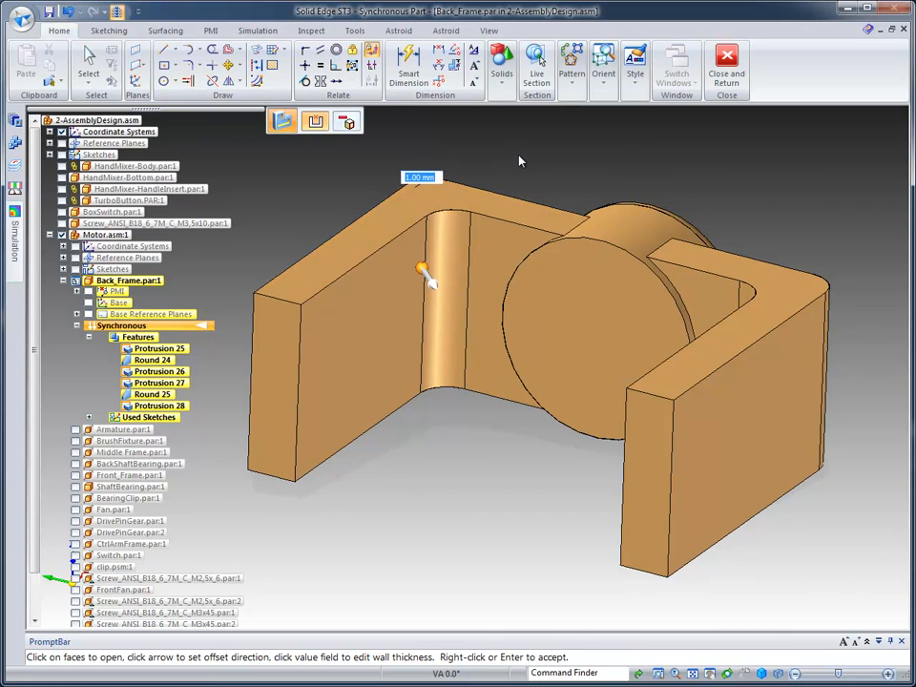
pyautogui.click(588, 324)
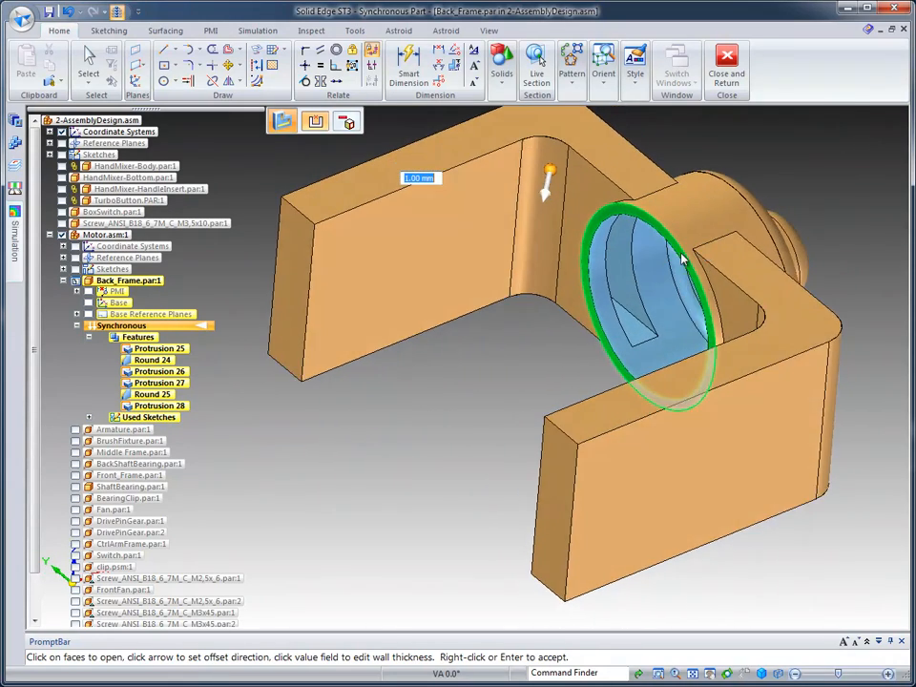
pyautogui.moveTo(682, 260); pyautogui.dragTo(272, 198, button='middle')
pyautogui.moveTo(611, 153); pyautogui.dragTo(777, 125, button='middle')
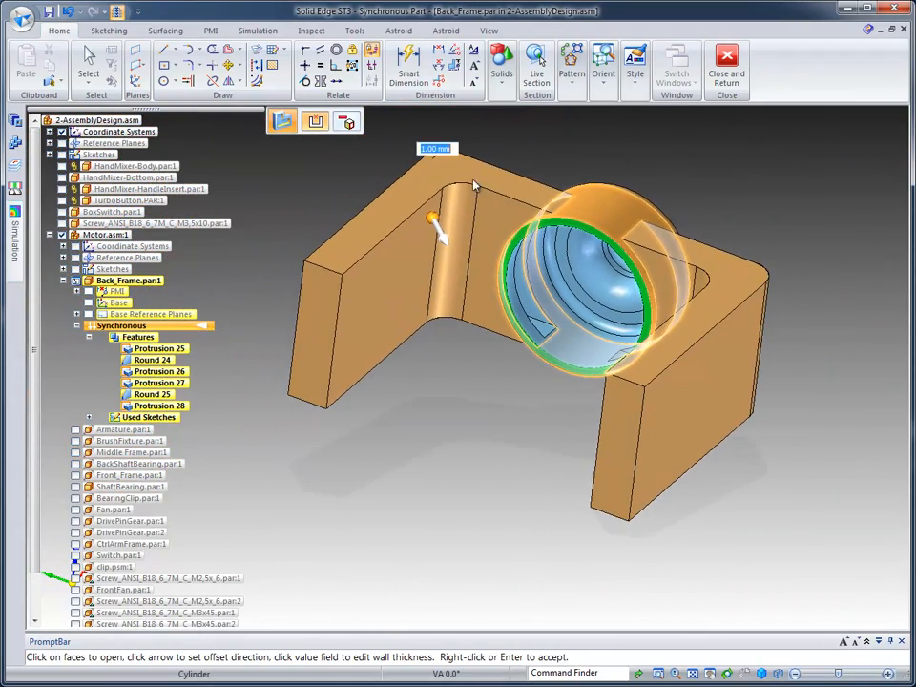
pyautogui.moveTo(789, 300); pyautogui.dragTo(860, 136, button='middle')
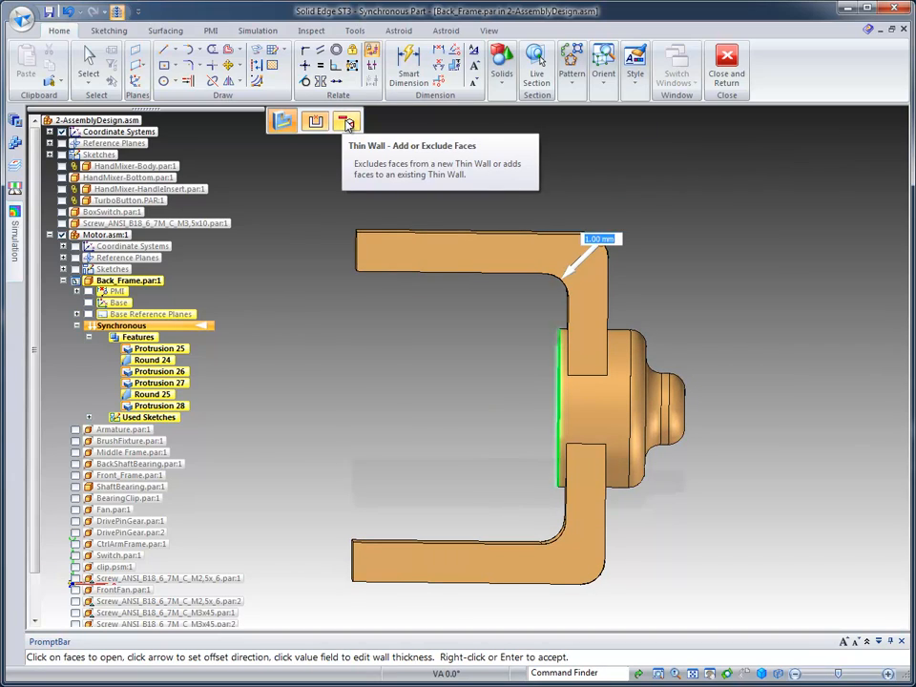
# Exclude all faces of both U-shaped frame halves from the 1 mm thin wall and complete it, hollowing only the bosses
pyautogui.click(348, 123)
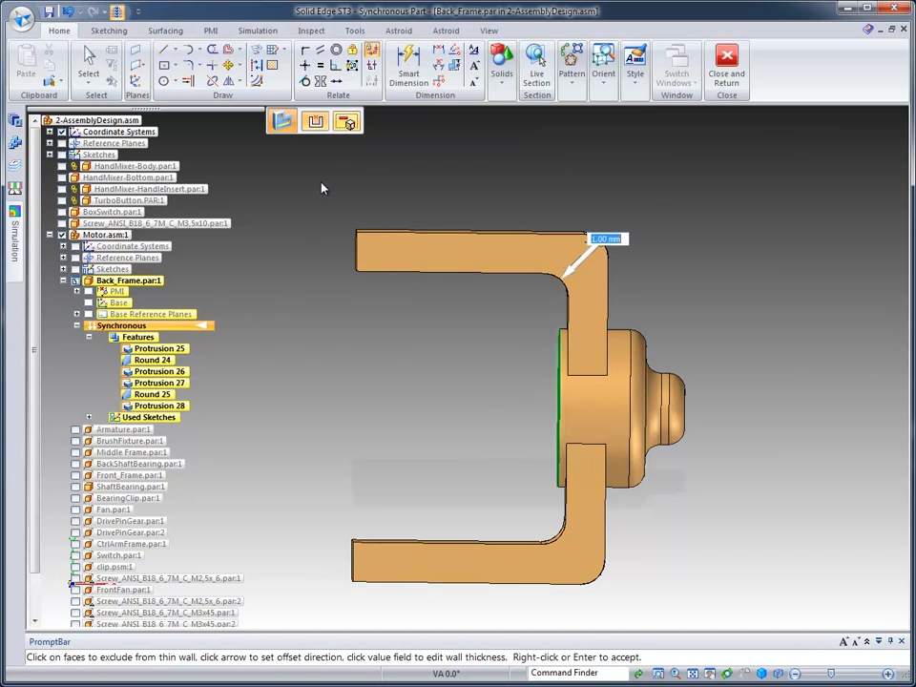
pyautogui.moveTo(319, 181); pyautogui.dragTo(646, 389)
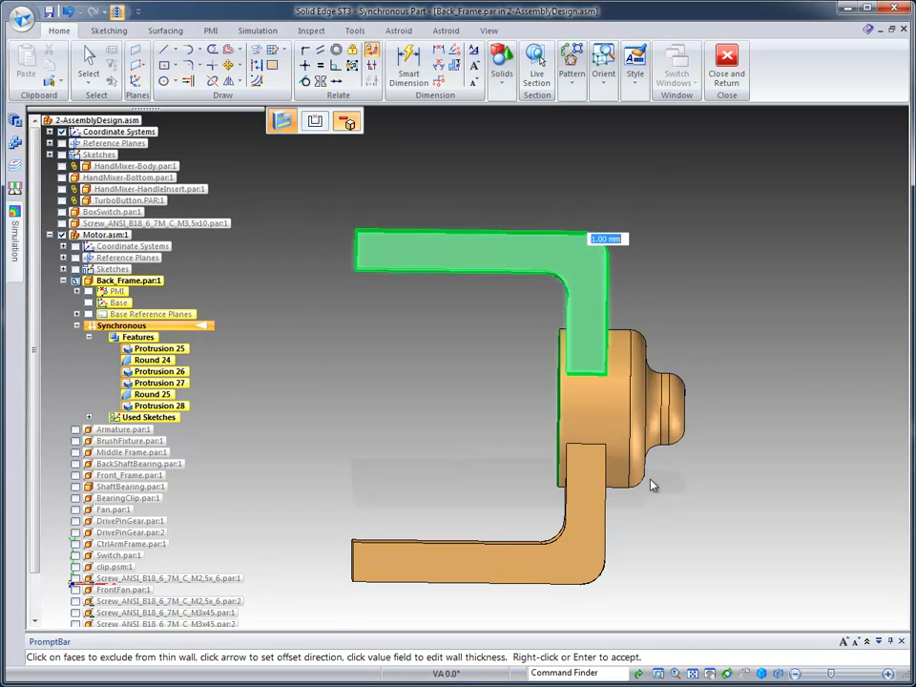
pyautogui.moveTo(665, 452); pyautogui.dragTo(318, 616)
pyautogui.hotkey('ctrl', 'i')
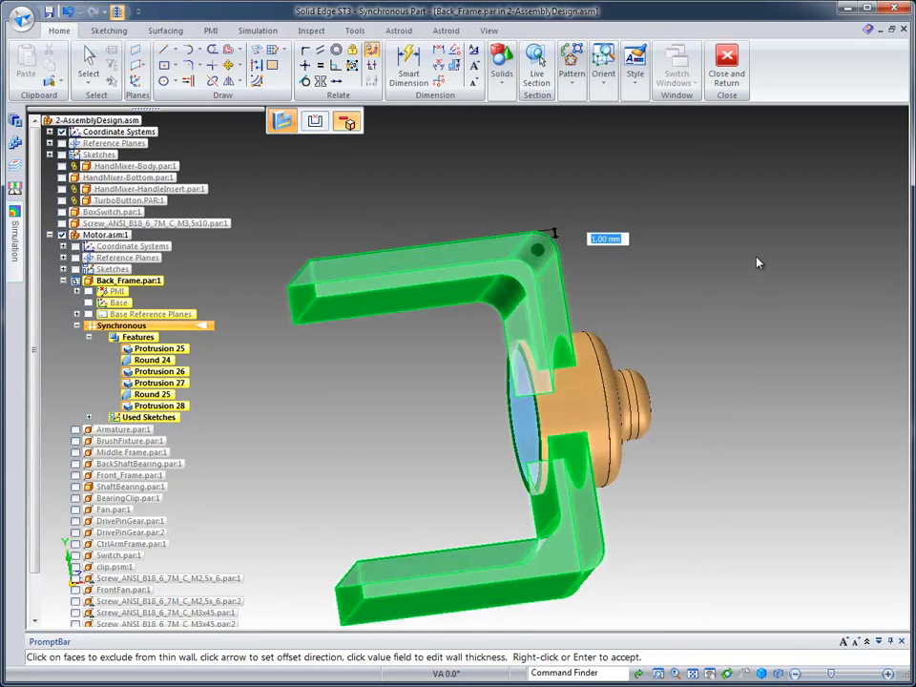
pyautogui.moveTo(733, 158); pyautogui.dragTo(768, 196, button='middle')
pyautogui.rightClick(764, 196)
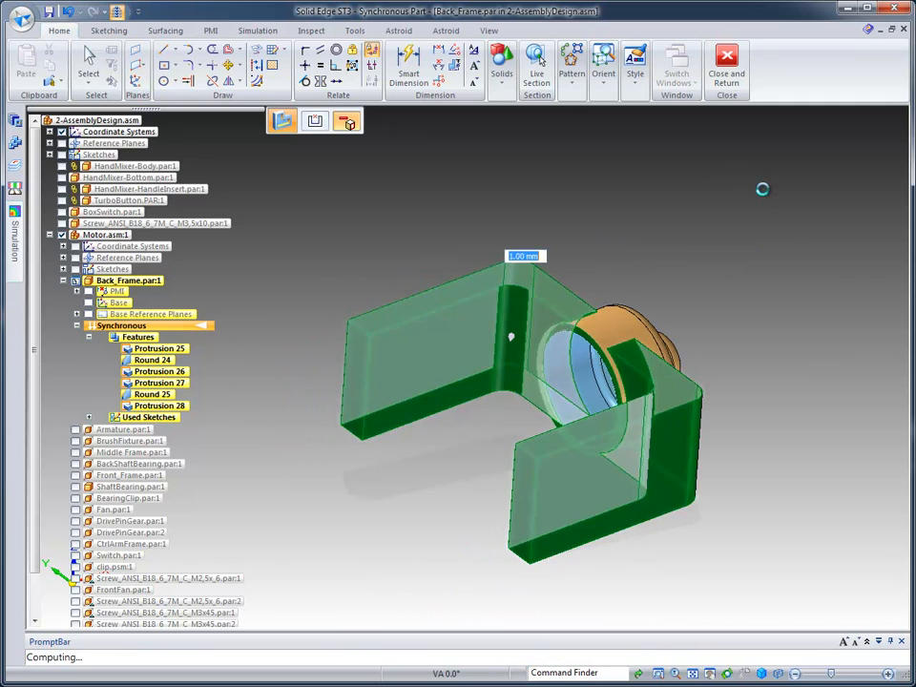
pyautogui.moveTo(757, 198); pyautogui.dragTo(845, 170, button='middle')
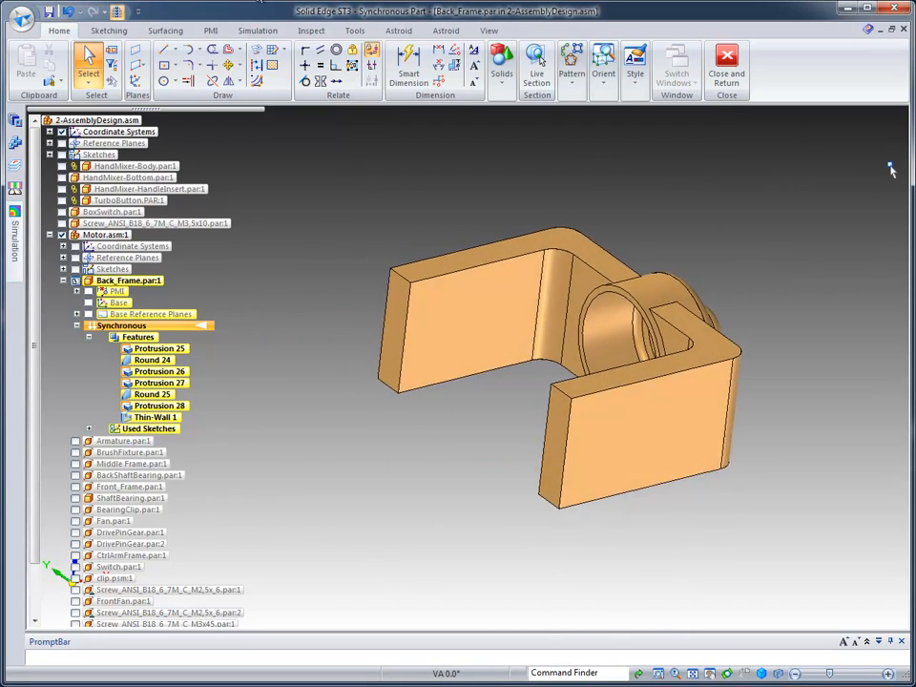
# Redisplay the surrounding components and sketch a three-sided outline about 16 mm high around the clip, open at the side arm's lower edge
pyautogui.click(116, 13)
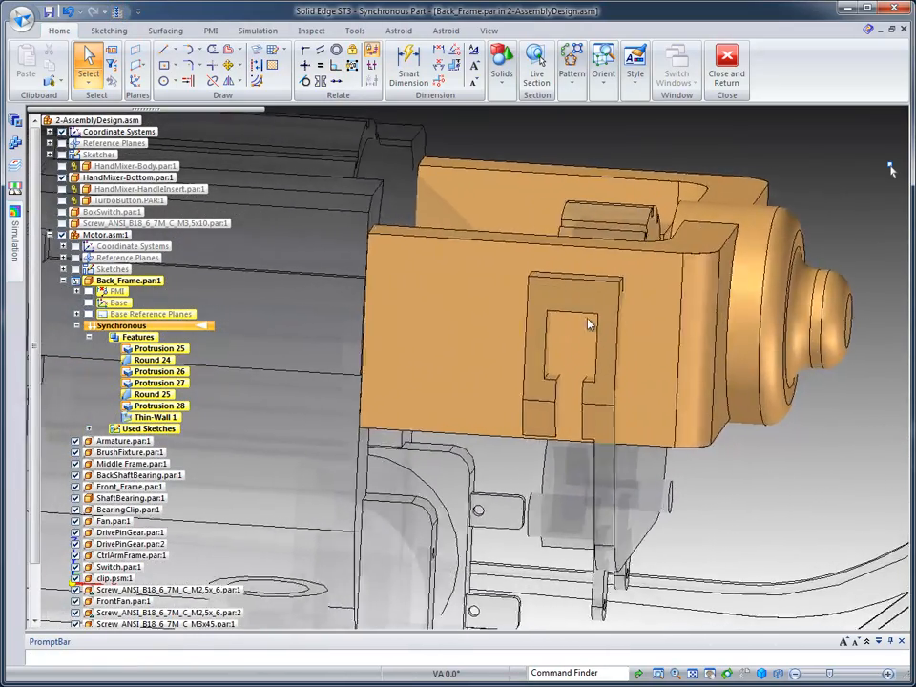
pyautogui.click(164, 50)
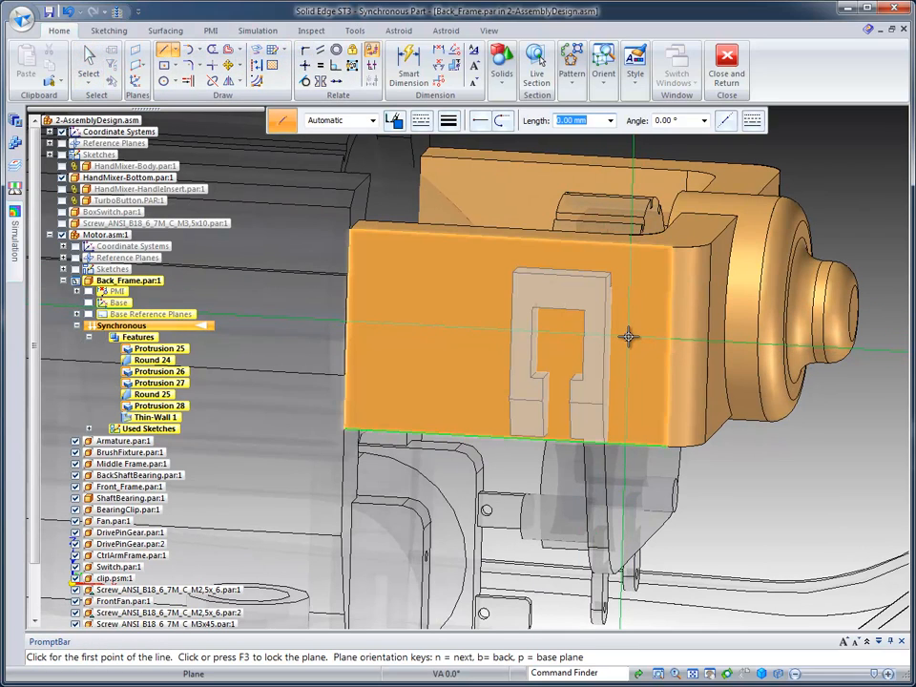
pyautogui.press('F3')
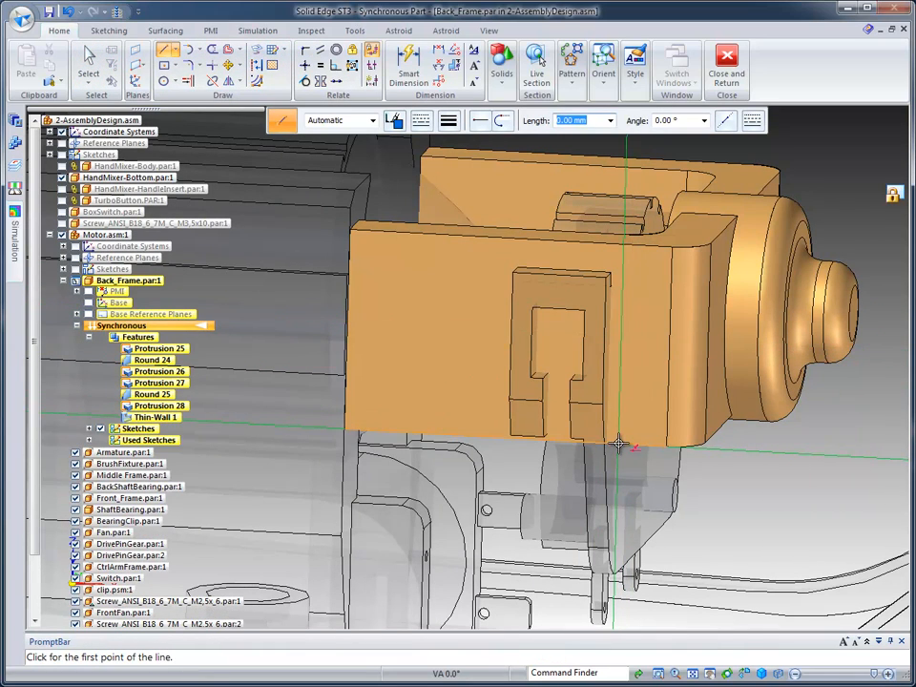
pyautogui.click(617, 267)
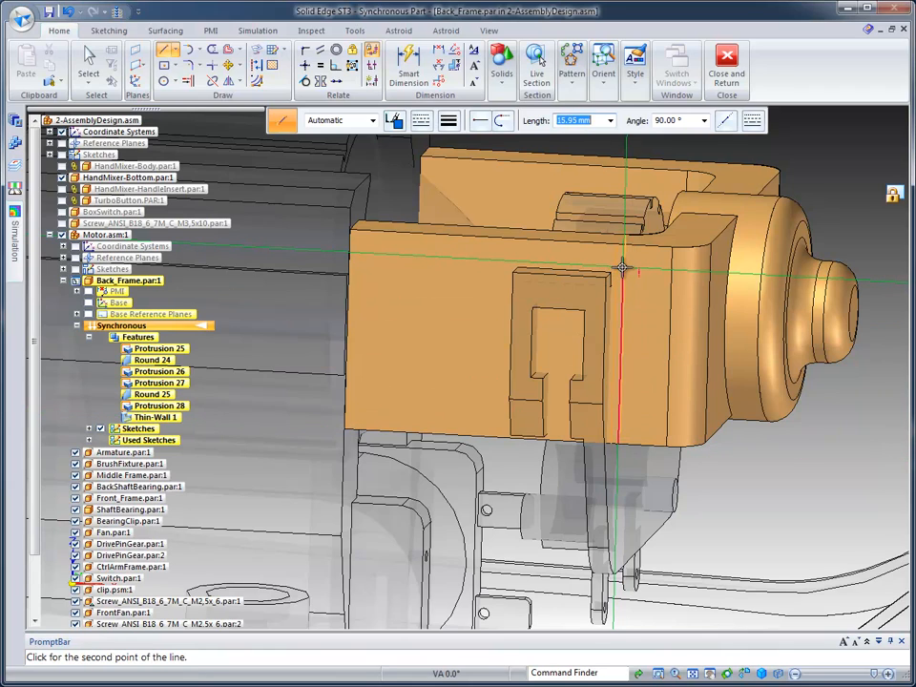
pyautogui.click(579, 262)
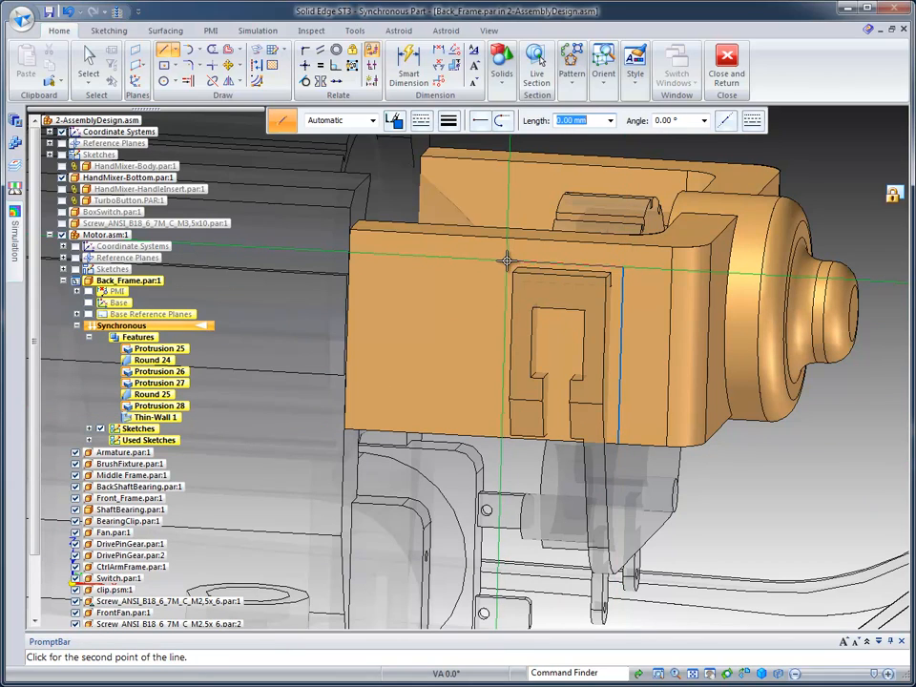
pyautogui.click(495, 435)
pyautogui.rightClick(586, 374)
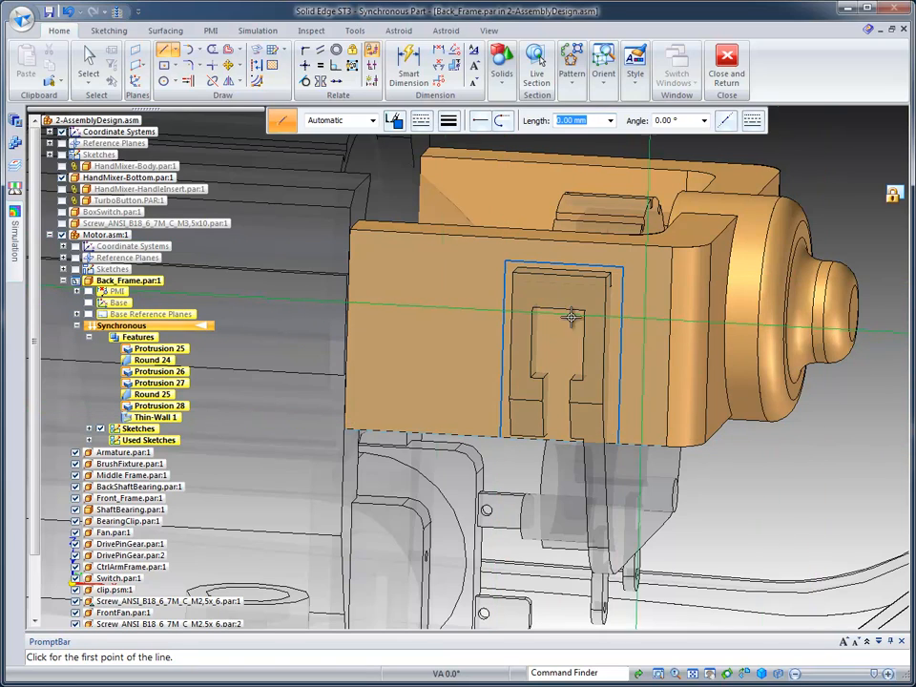
# Sketch a full-height vertical line on the side arm's outer face, close to the arm's free end
pyautogui.click(374, 421)
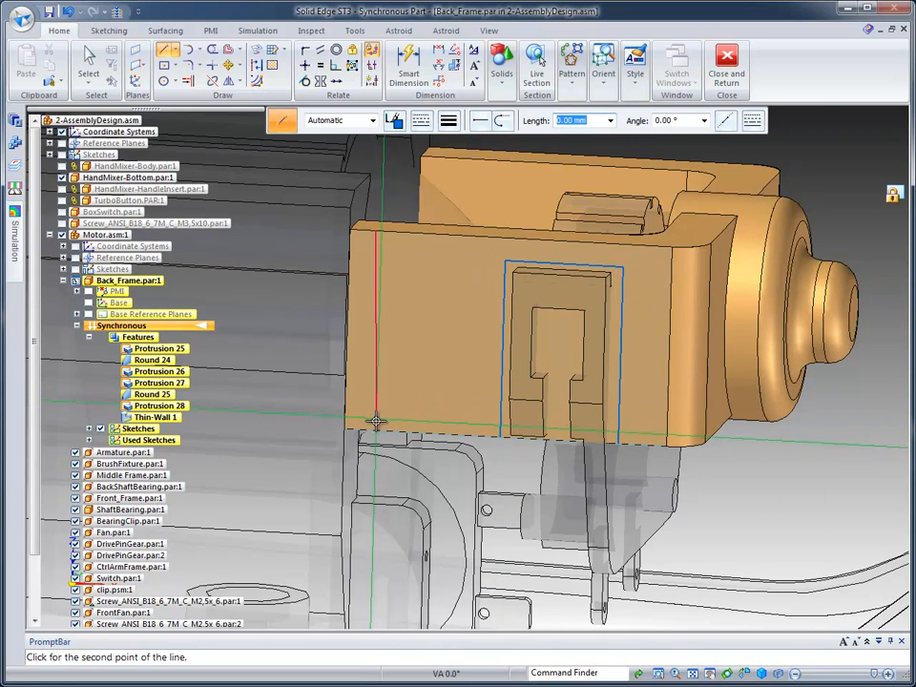
pyautogui.click(374, 232)
pyautogui.rightClick(458, 204)
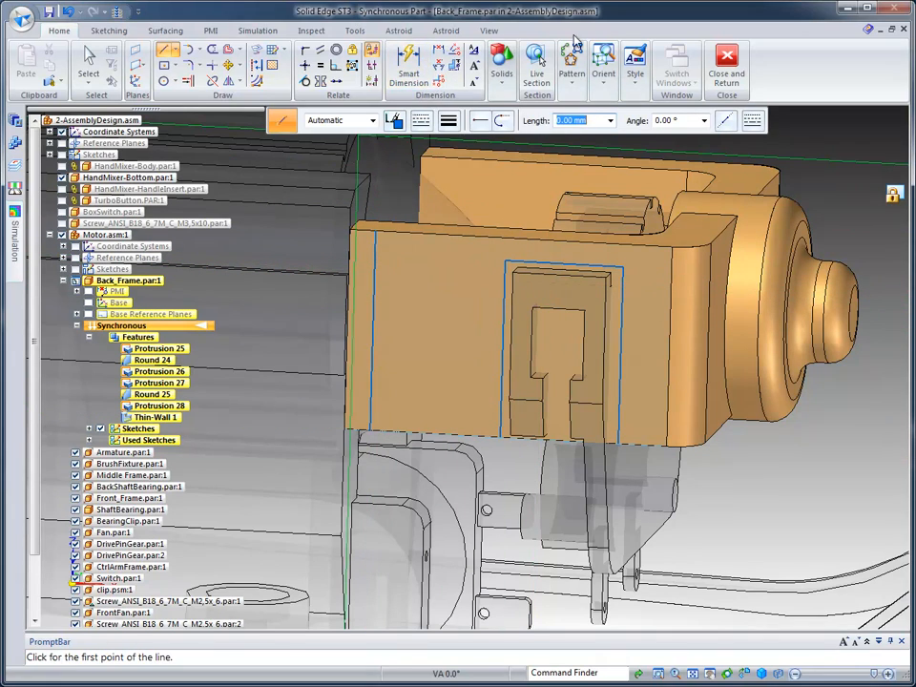
pyautogui.click(88, 65)
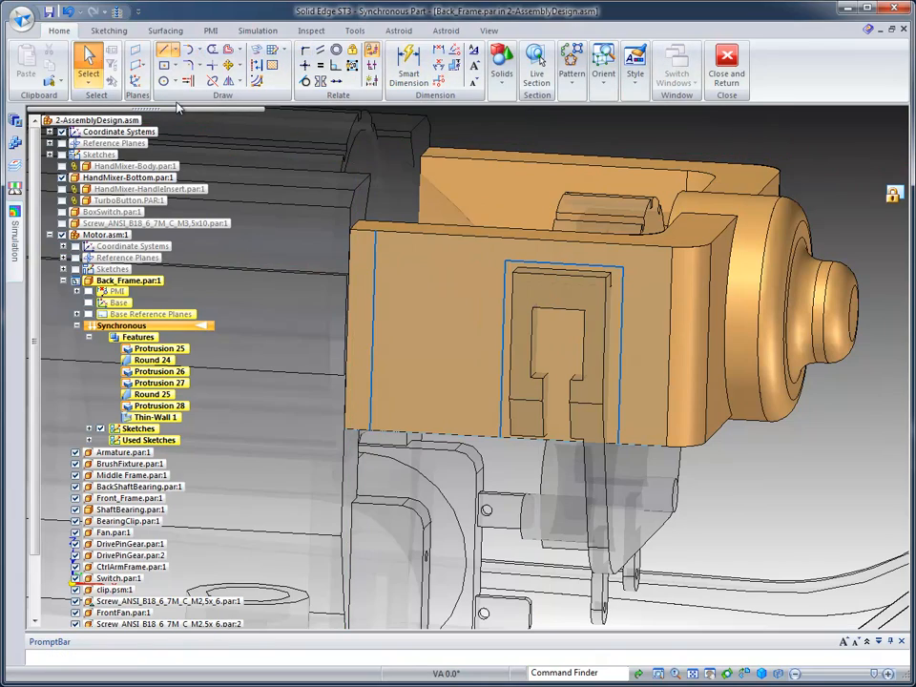
# Cut the outlined region around the clip through both side arms of the frame
pyautogui.moveTo(616, 275); pyautogui.dragTo(540, 374, button='middle')
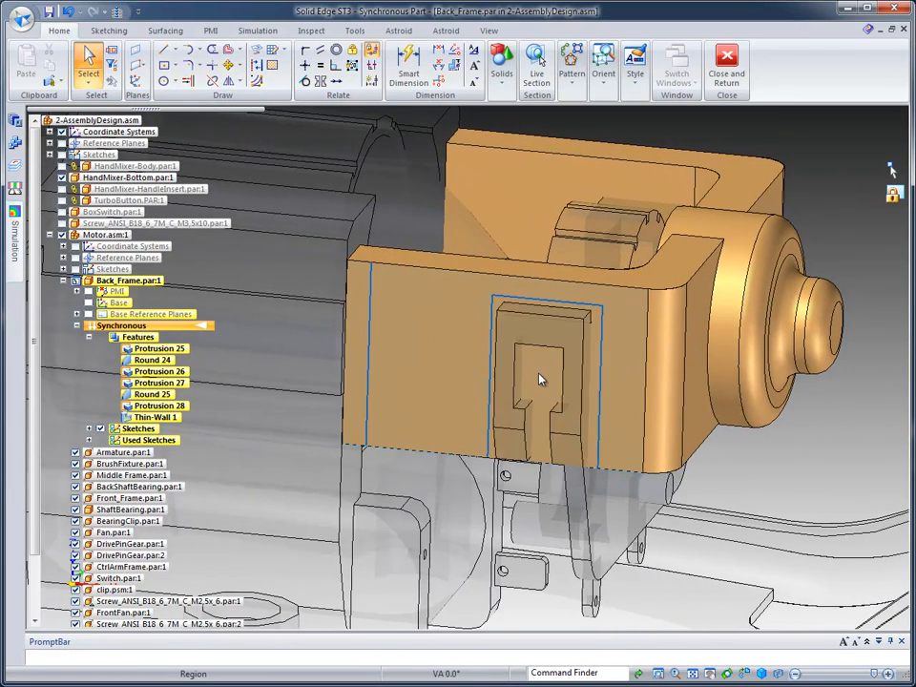
pyautogui.click(540, 374)
pyautogui.click(542, 359)
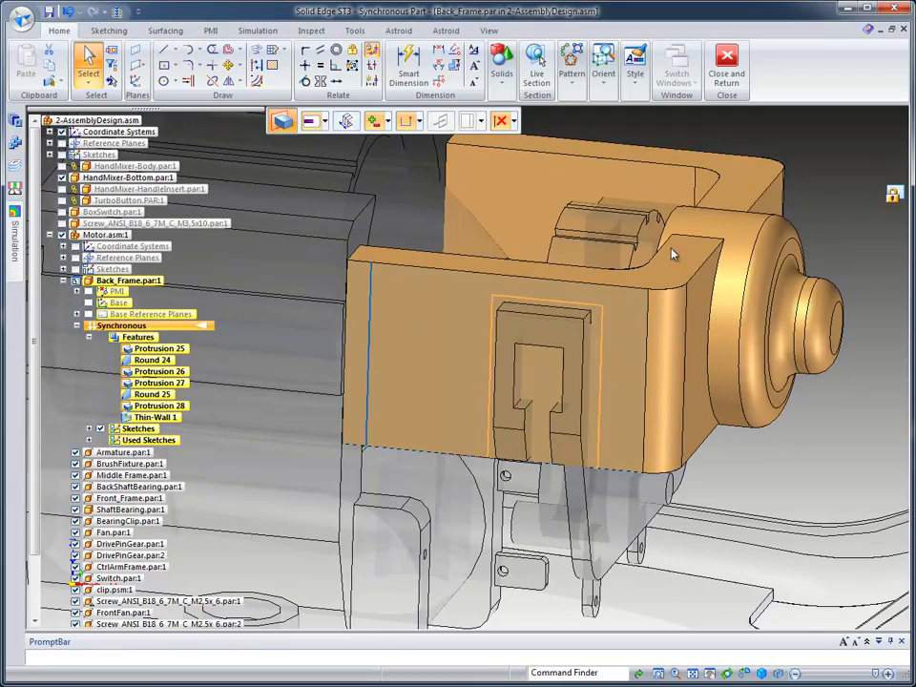
pyautogui.click(715, 134)
pyautogui.moveTo(844, 181); pyautogui.dragTo(889, 166, button='middle')
pyautogui.moveTo(854, 234); pyautogui.dragTo(303, 335, button='middle')
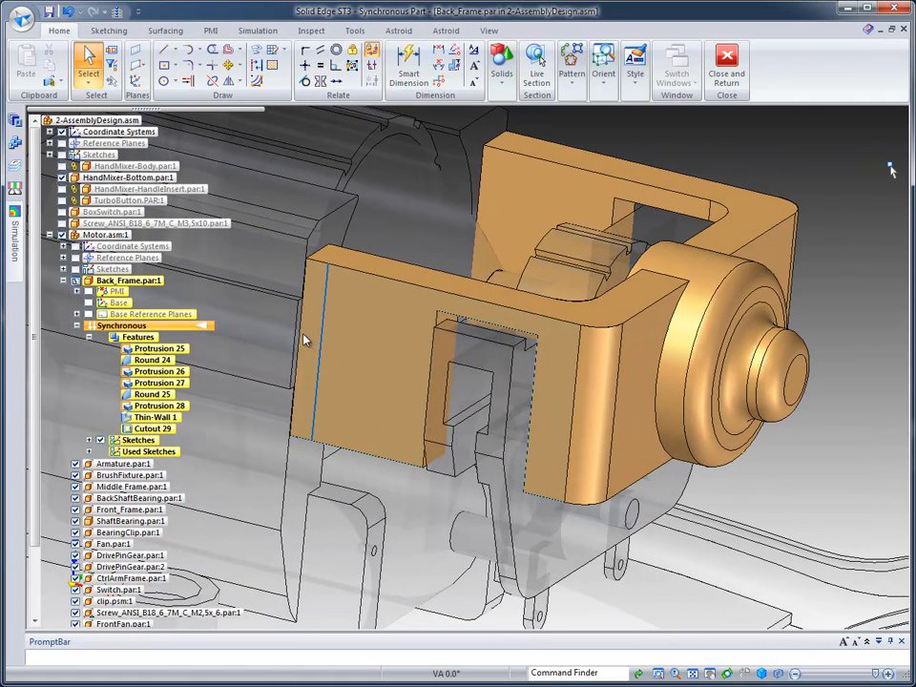
# Extrude the narrow strip at the side arm's free end outward as a raised lip
pyautogui.click(314, 334)
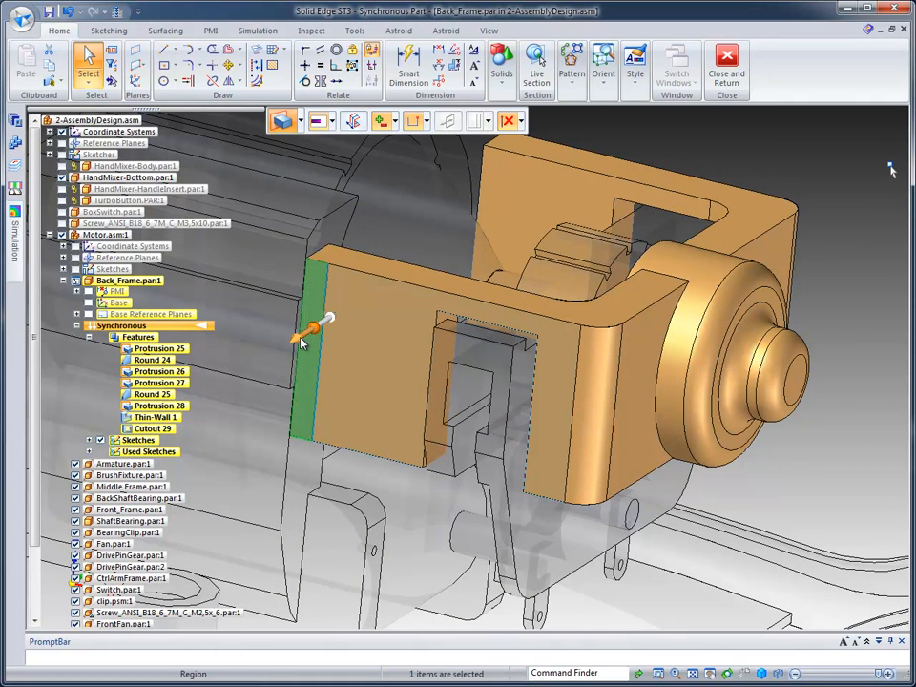
pyautogui.click(301, 339)
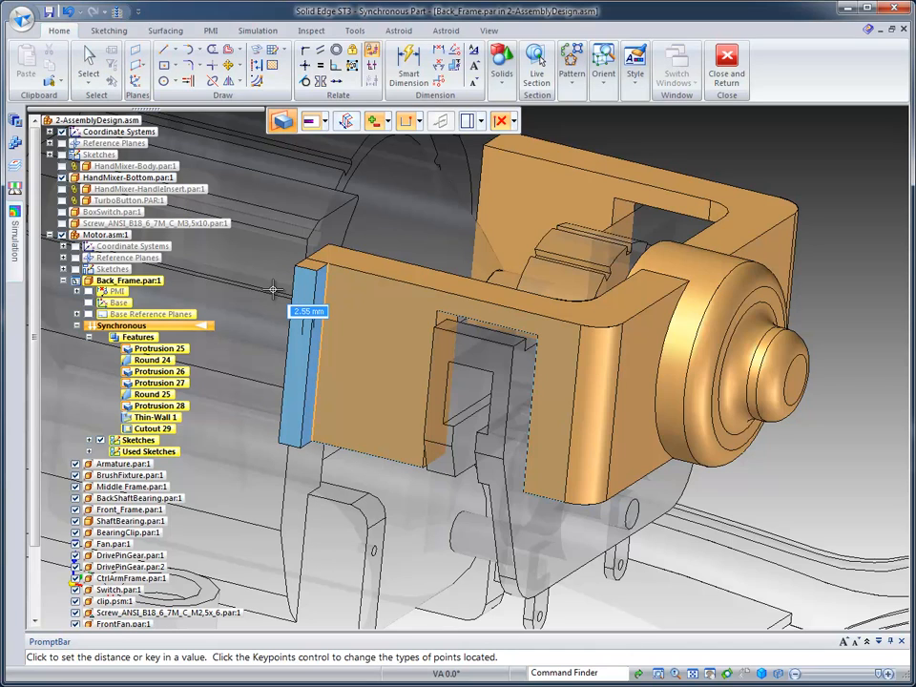
pyautogui.press('Return')
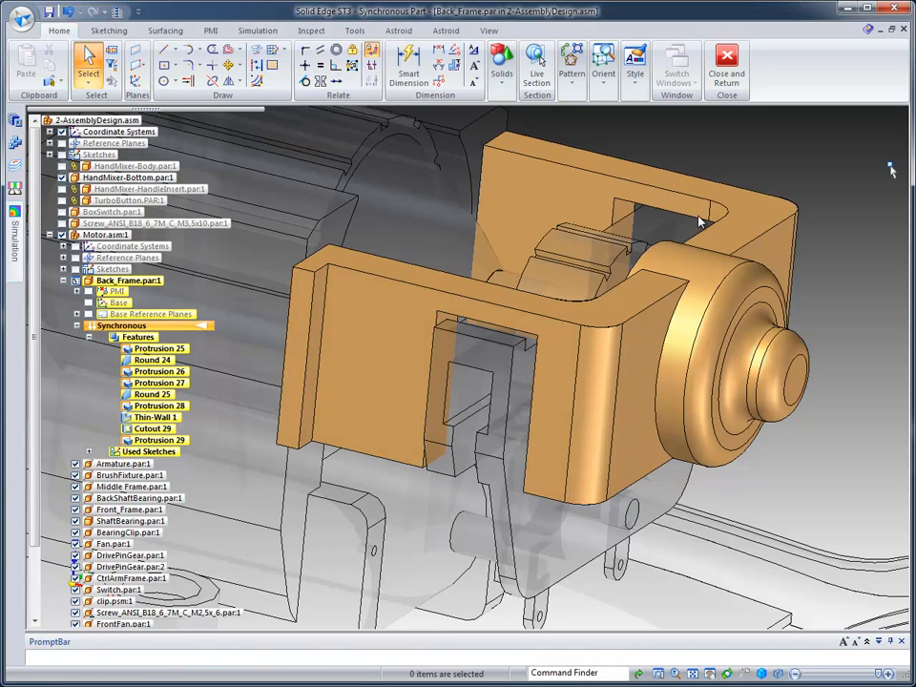
# Start an inter-part copy to bring geometry from another assembly part into the back frame
pyautogui.moveTo(699, 221); pyautogui.dragTo(606, 262, button='middle')
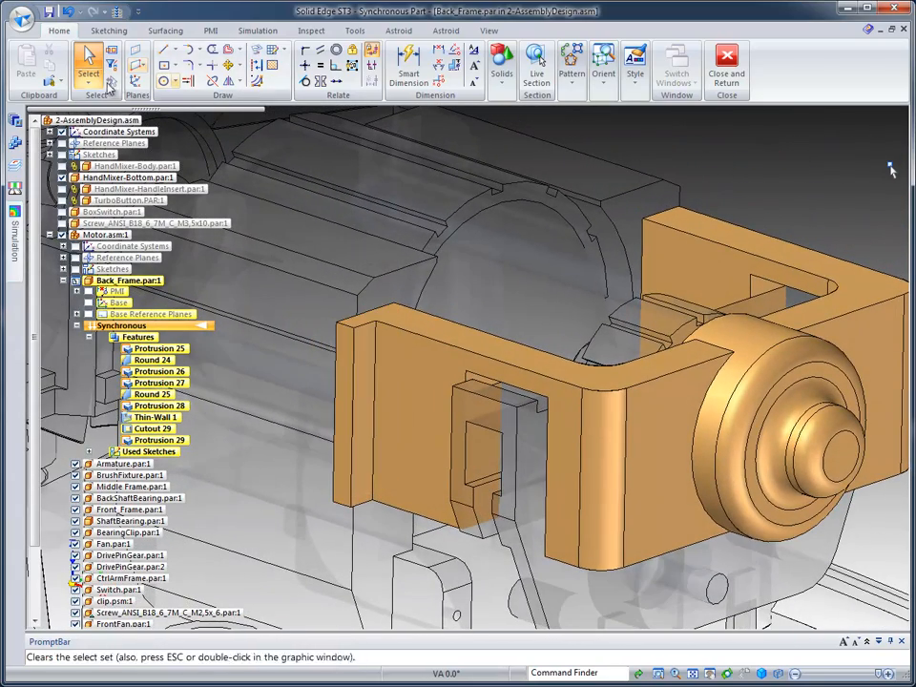
pyautogui.click(60, 81)
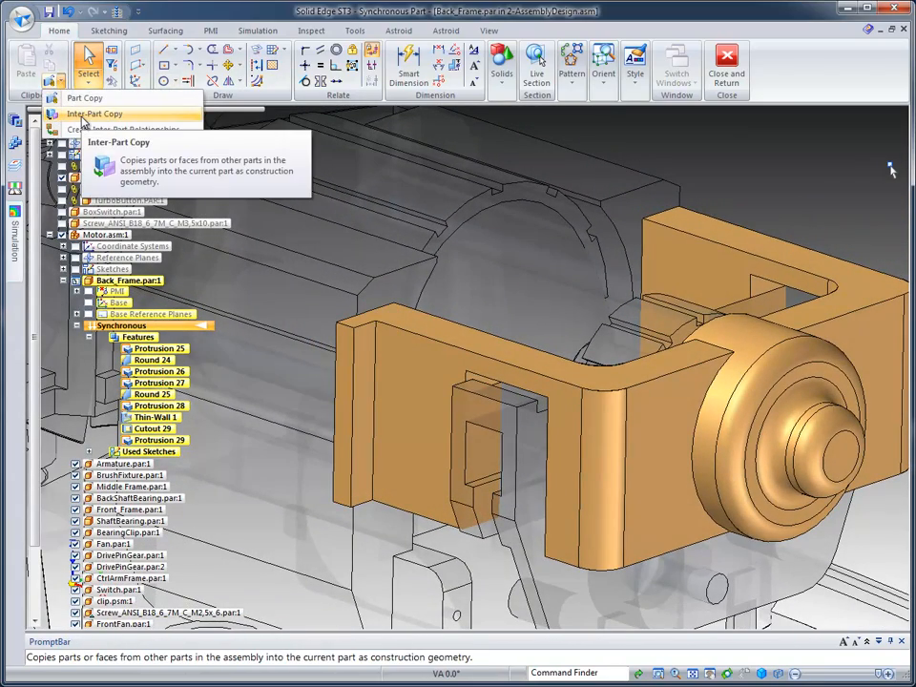